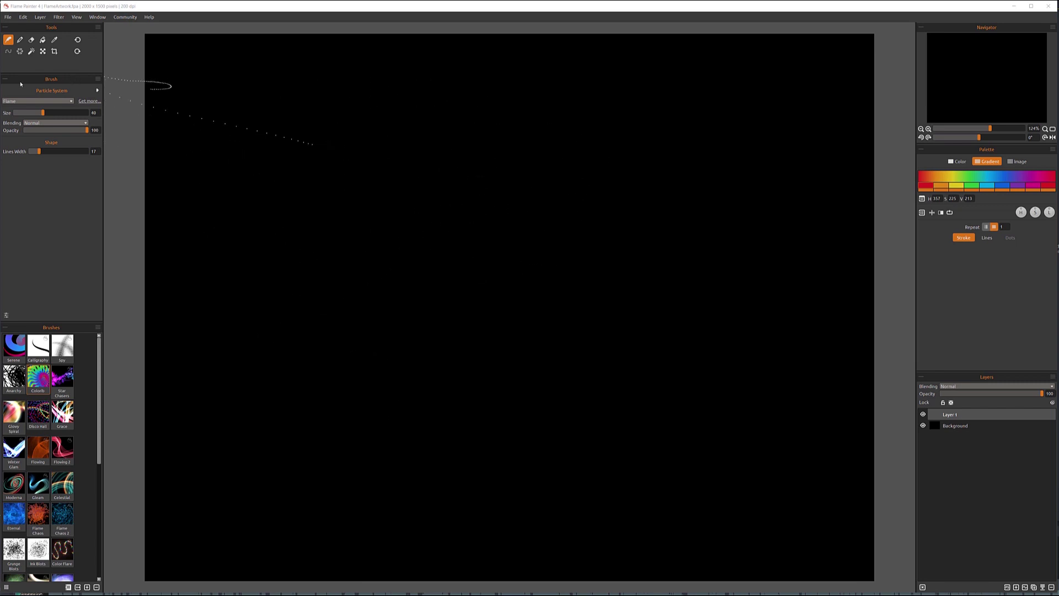
# Try the Ribbon and Follow particle systems for the brush and return to Flame
pyautogui.click(56, 101)
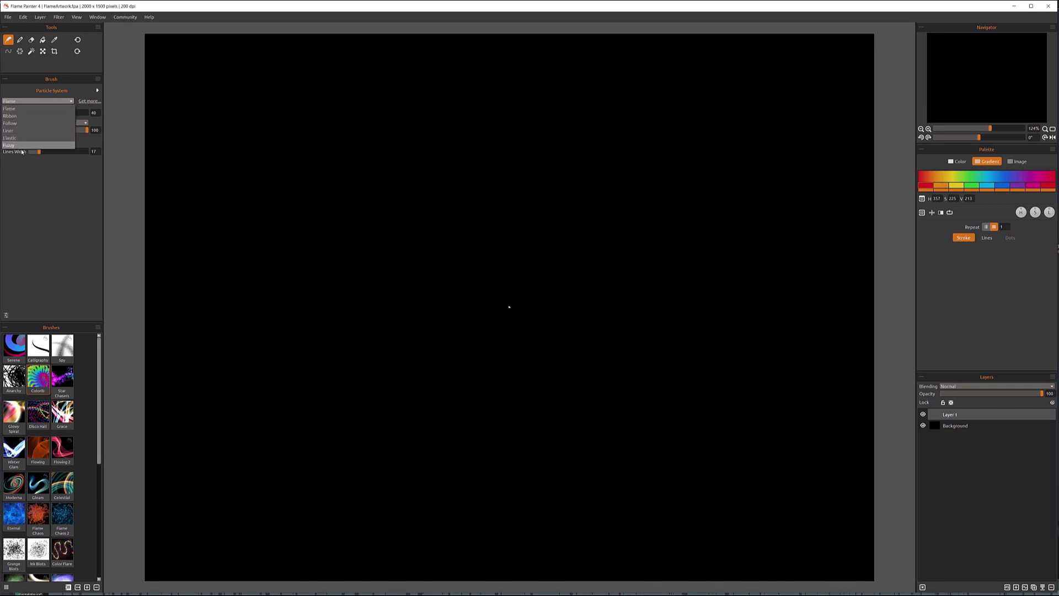
pyautogui.click(22, 112)
pyautogui.click(24, 103)
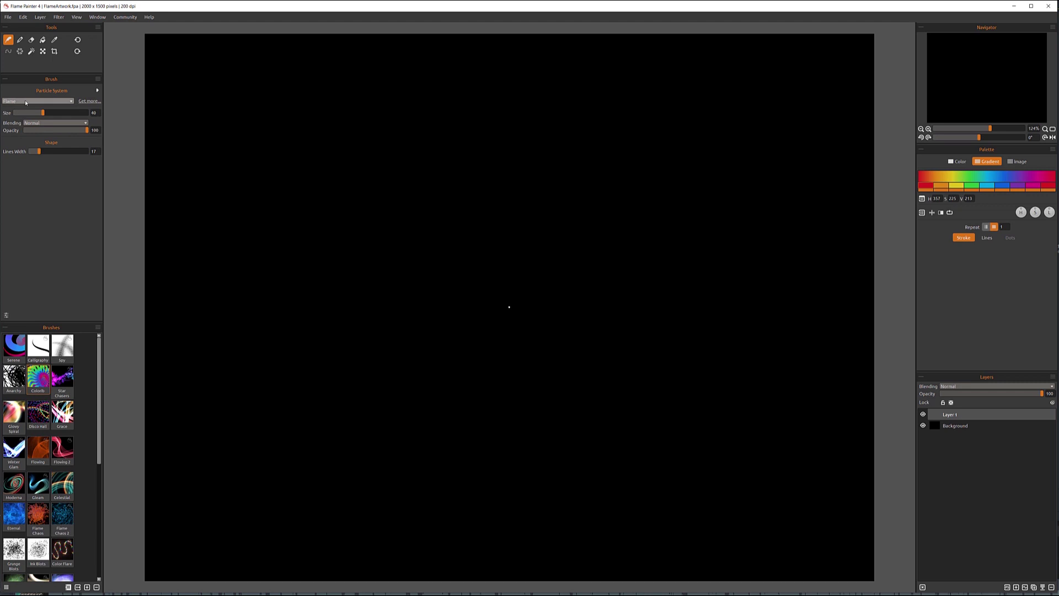
pyautogui.click(23, 120)
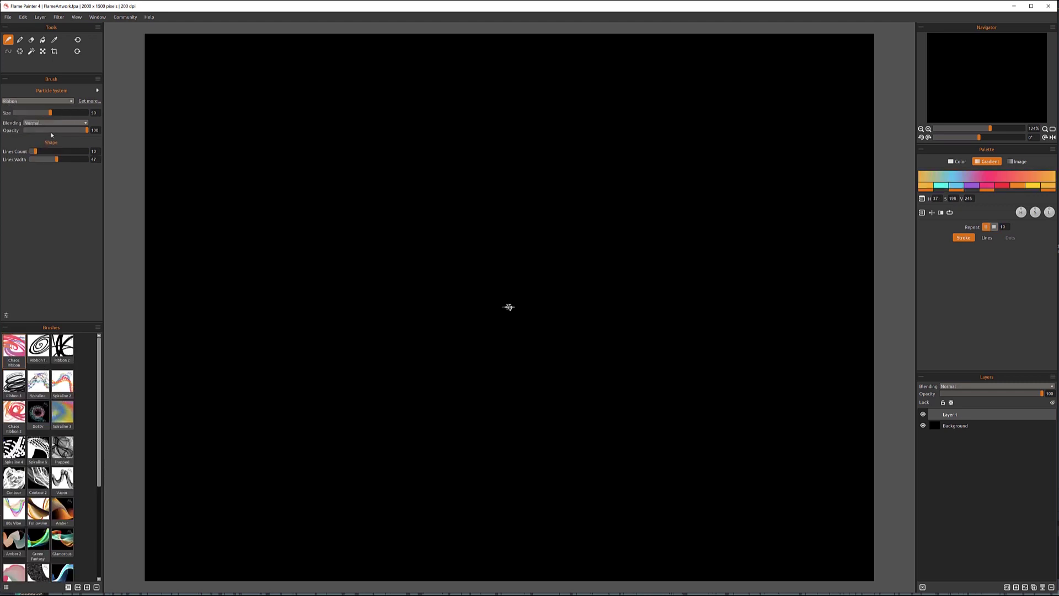
pyautogui.click(38, 102)
pyautogui.click(27, 124)
pyautogui.click(24, 102)
pyautogui.click(22, 112)
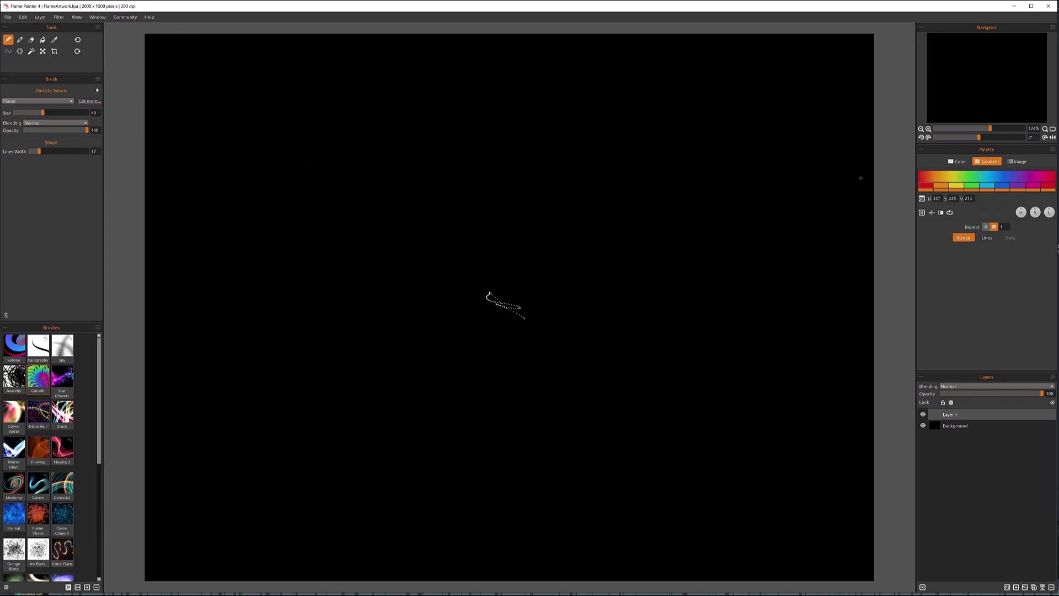
# View the additional particle systems for Flame Painter 4 in the Escape Motions web shop and return to the painting
pyautogui.click(90, 101)
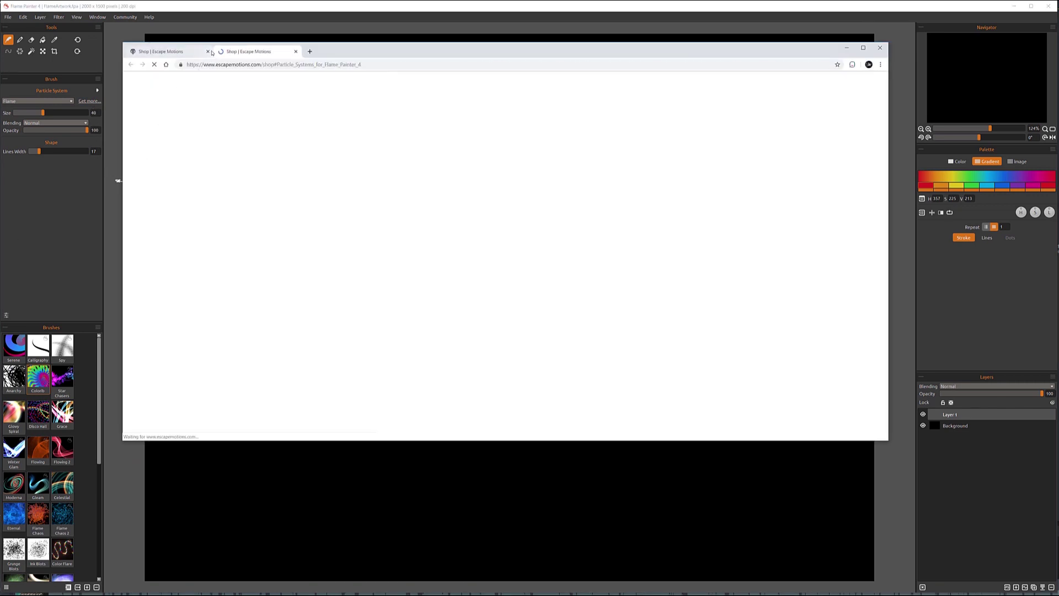
pyautogui.scroll(2, 517, 296)
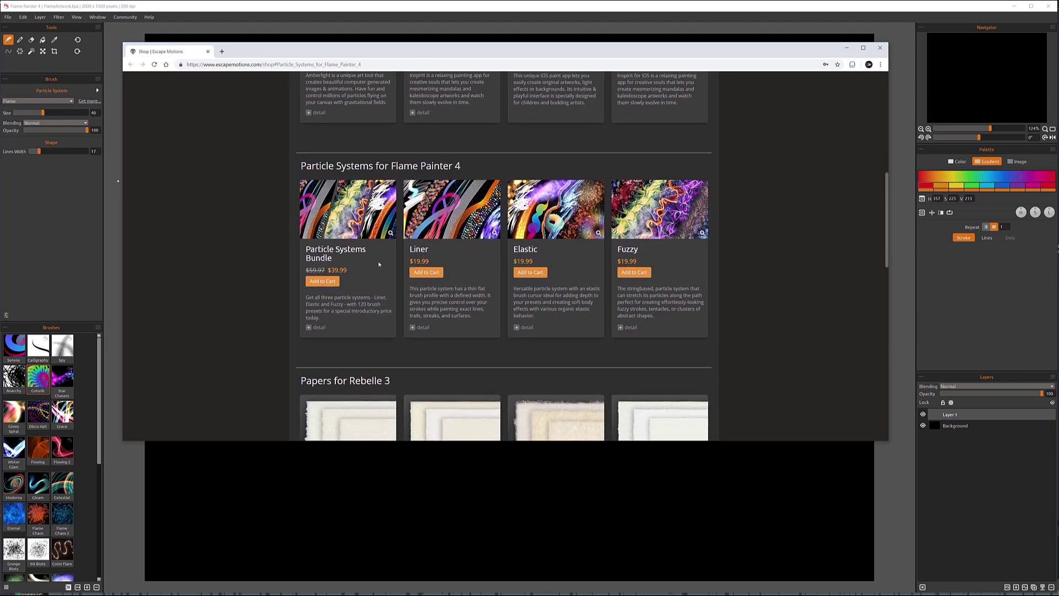
pyautogui.click(847, 48)
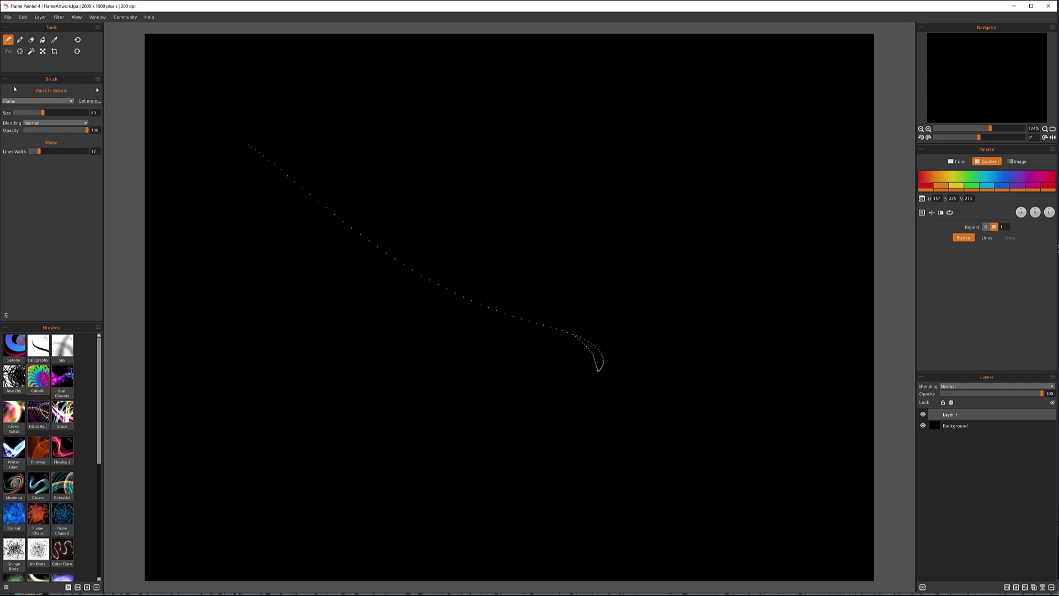
# Turn the brush's Global Palette and Shape option on and back off
pyautogui.click(98, 79)
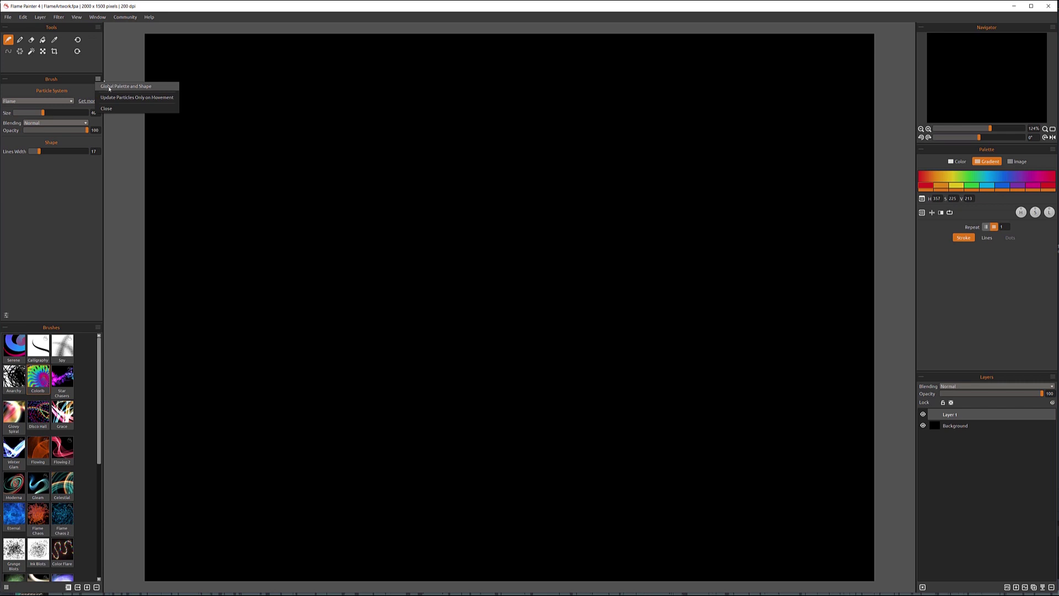
pyautogui.click(109, 86)
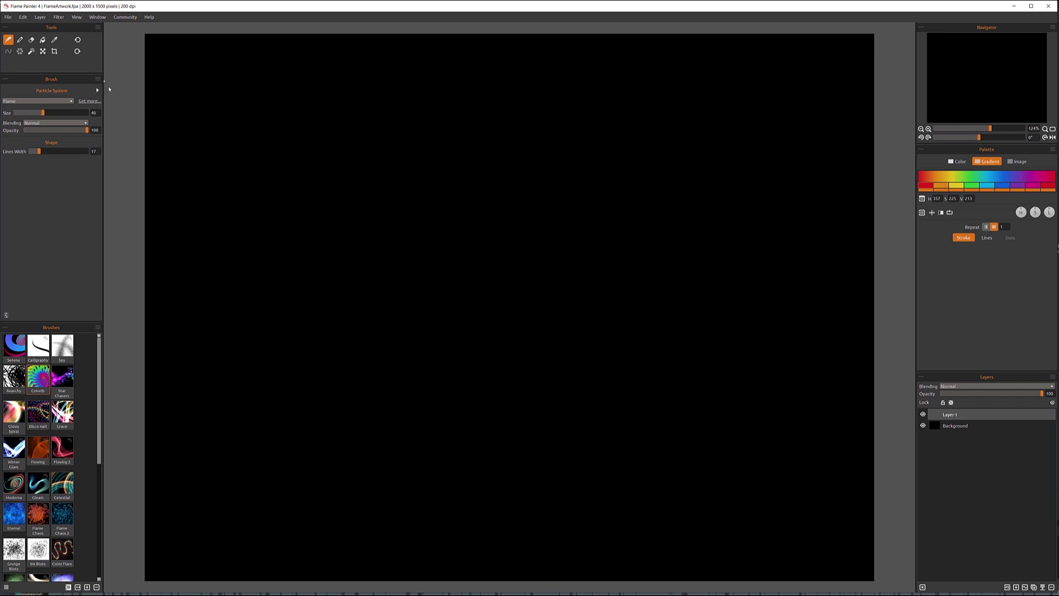
pyautogui.click(98, 80)
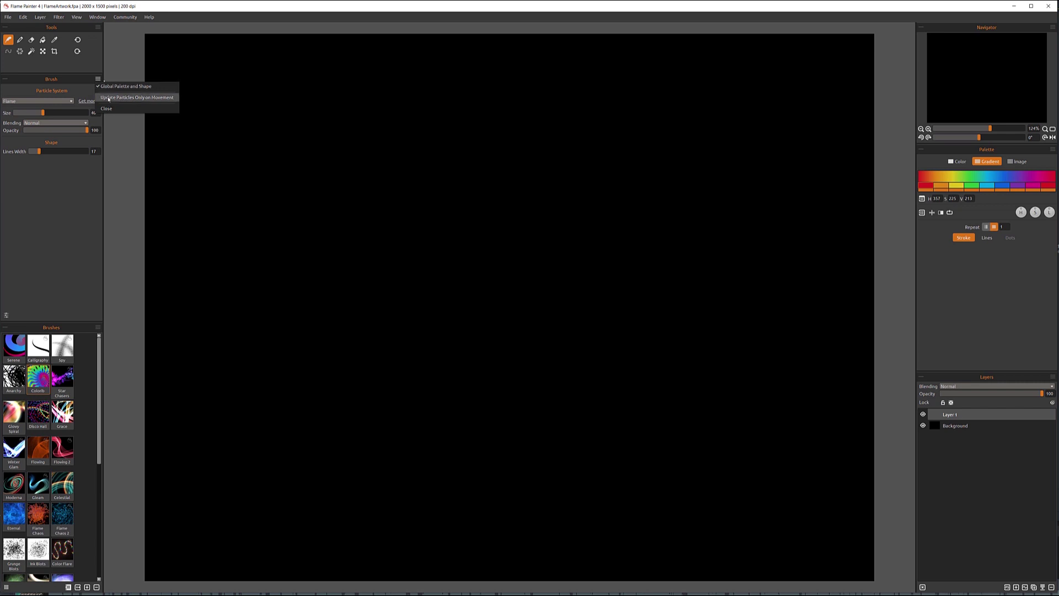
pyautogui.click(112, 87)
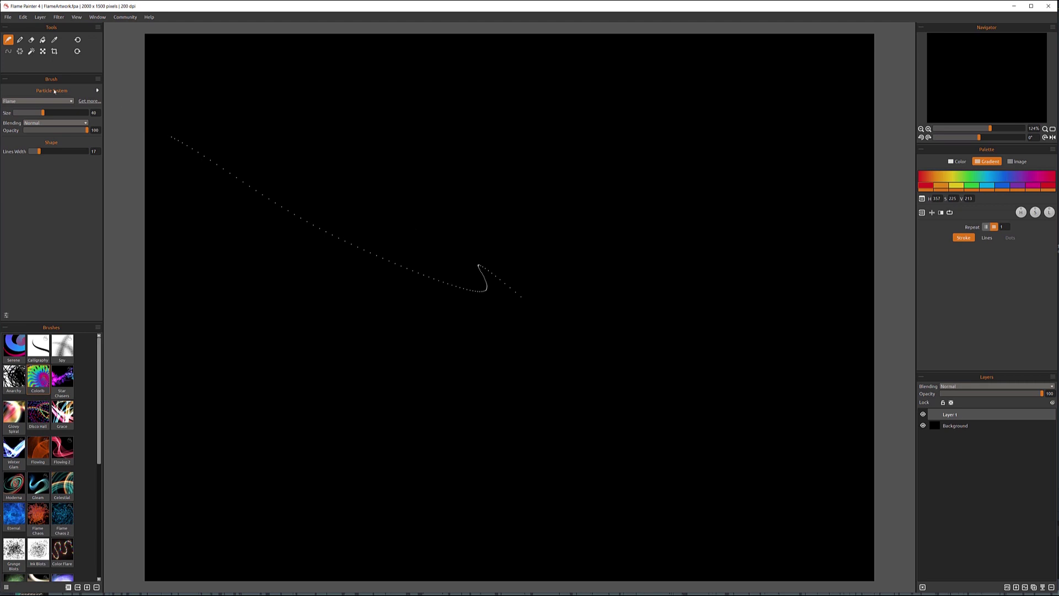
# Look at the brush's Smoothing settings and the Brush Creator settings, closing each of them again
pyautogui.click(97, 91)
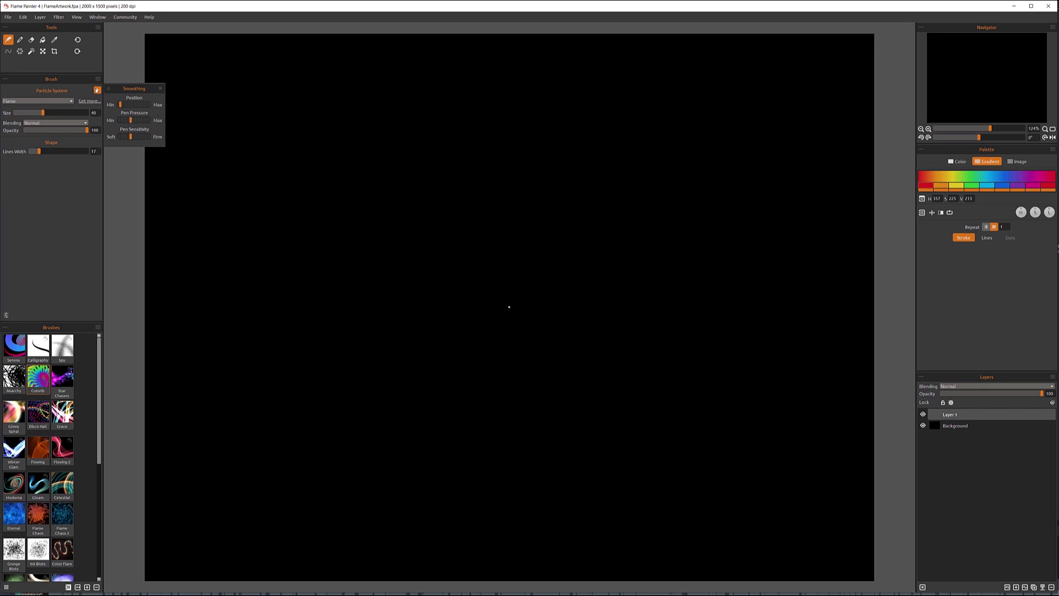
pyautogui.click(97, 90)
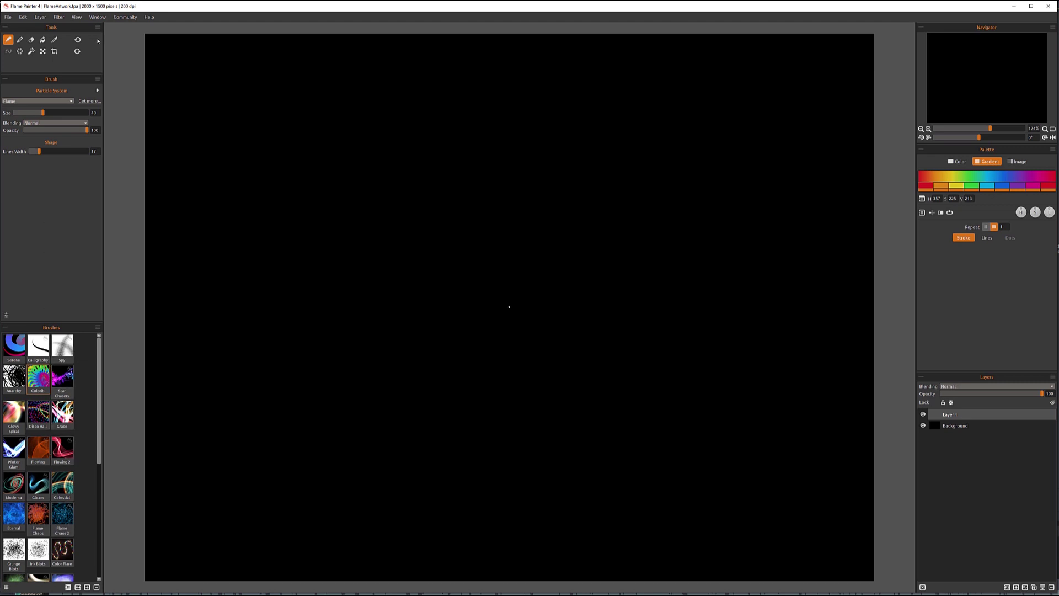
pyautogui.click(97, 17)
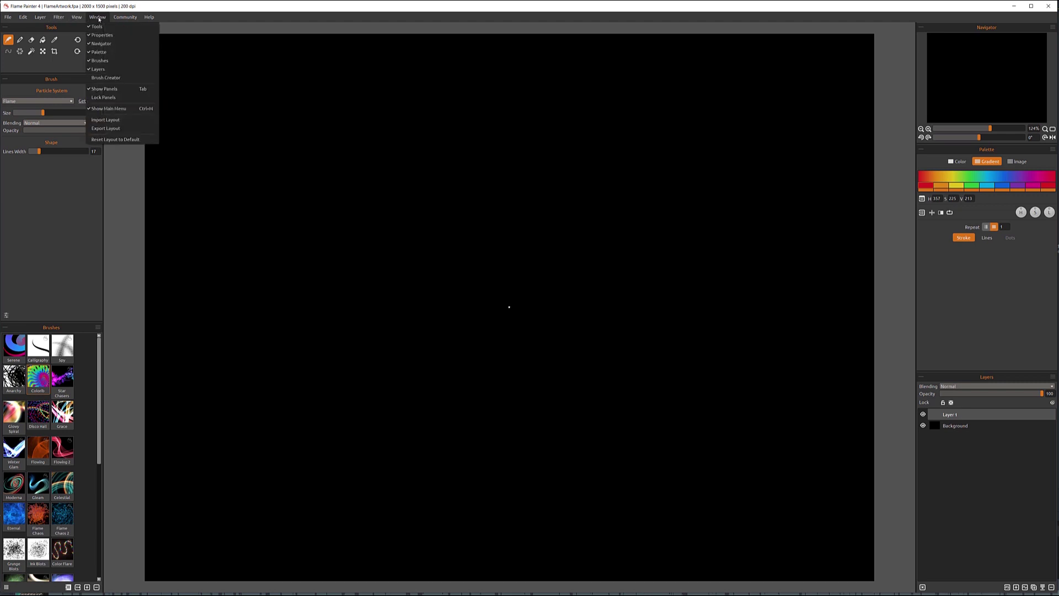
pyautogui.click(102, 80)
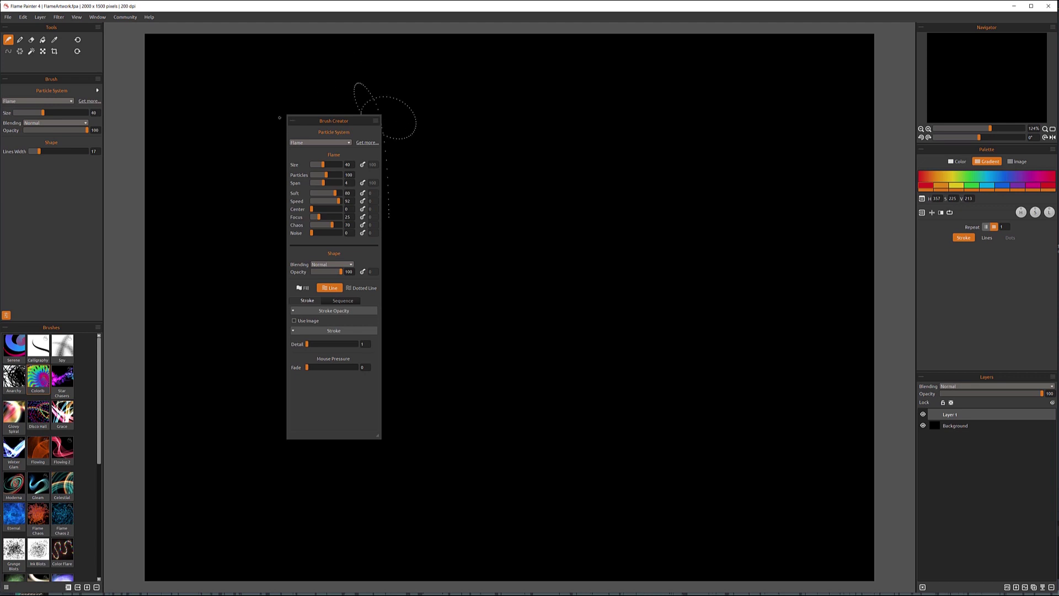
pyautogui.click(376, 121)
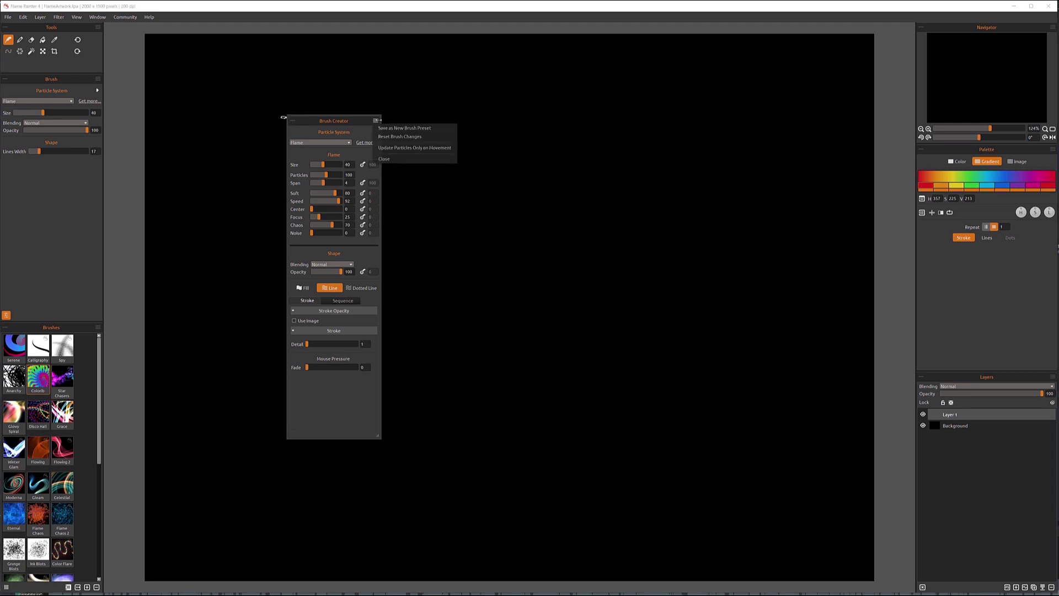
pyautogui.click(414, 158)
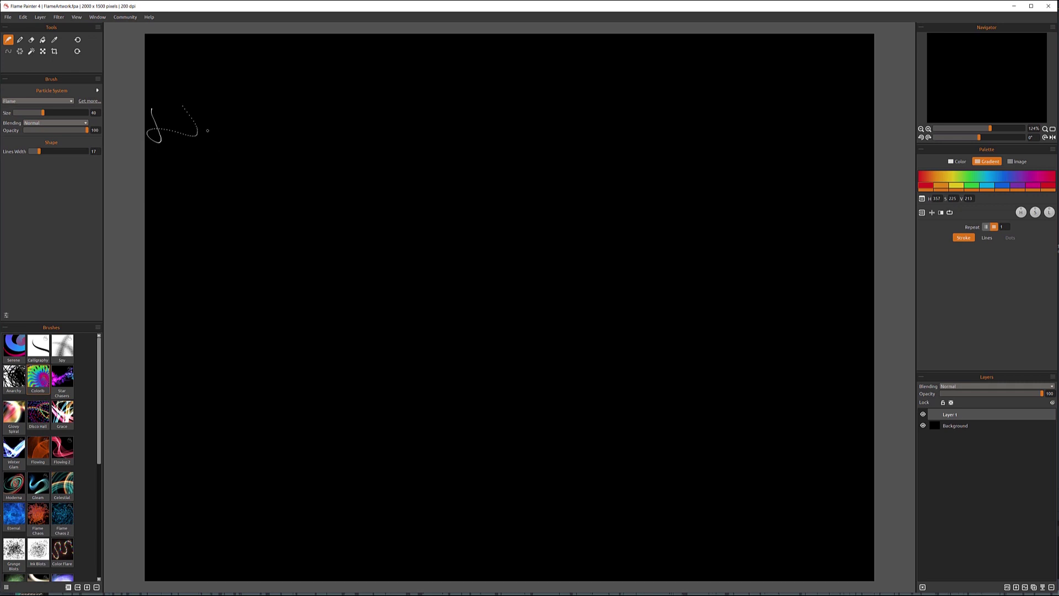
# Paint rainbow Flame strokes across the upper canvas on Layer 1 at the preset size, at size 3 and at size 73
pyautogui.moveTo(188, 126)
pyautogui.mouseDown()
pyautogui.moveTo(284, 87)
pyautogui.moveTo(378, 147)
pyautogui.moveTo(239, 211)
pyautogui.moveTo(288, 303)
pyautogui.moveTo(331, 242)
pyautogui.moveTo(287, 121)
pyautogui.moveTo(389, 196)
pyautogui.moveTo(331, 206)
pyautogui.mouseUp()
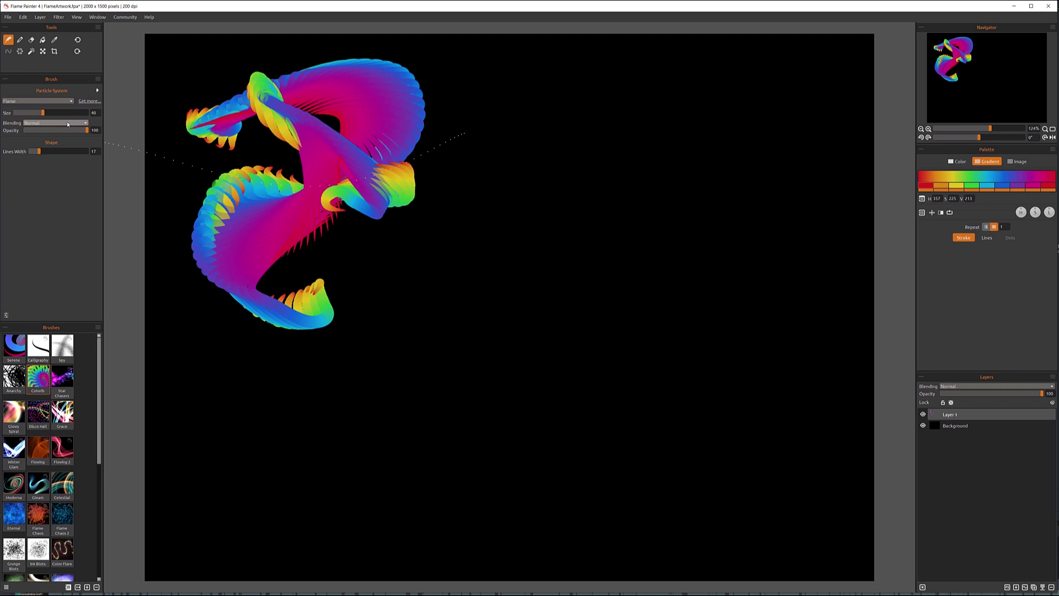
pyautogui.moveTo(43, 112); pyautogui.dragTo(20, 112)
pyautogui.moveTo(580, 138)
pyautogui.mouseDown()
pyautogui.moveTo(443, 208)
pyautogui.moveTo(473, 206)
pyautogui.moveTo(489, 147)
pyautogui.mouseUp()
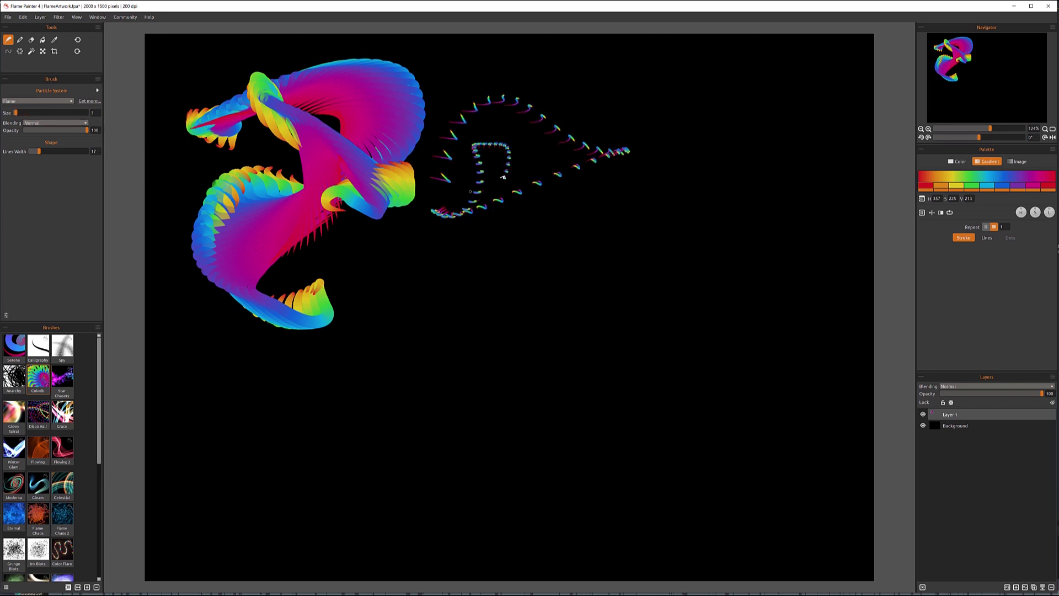
pyautogui.moveTo(20, 115); pyautogui.dragTo(61, 113)
pyautogui.moveTo(538, 330)
pyautogui.mouseDown()
pyautogui.moveTo(287, 127)
pyautogui.moveTo(607, 66)
pyautogui.moveTo(651, 209)
pyautogui.moveTo(352, 236)
pyautogui.mouseUp()
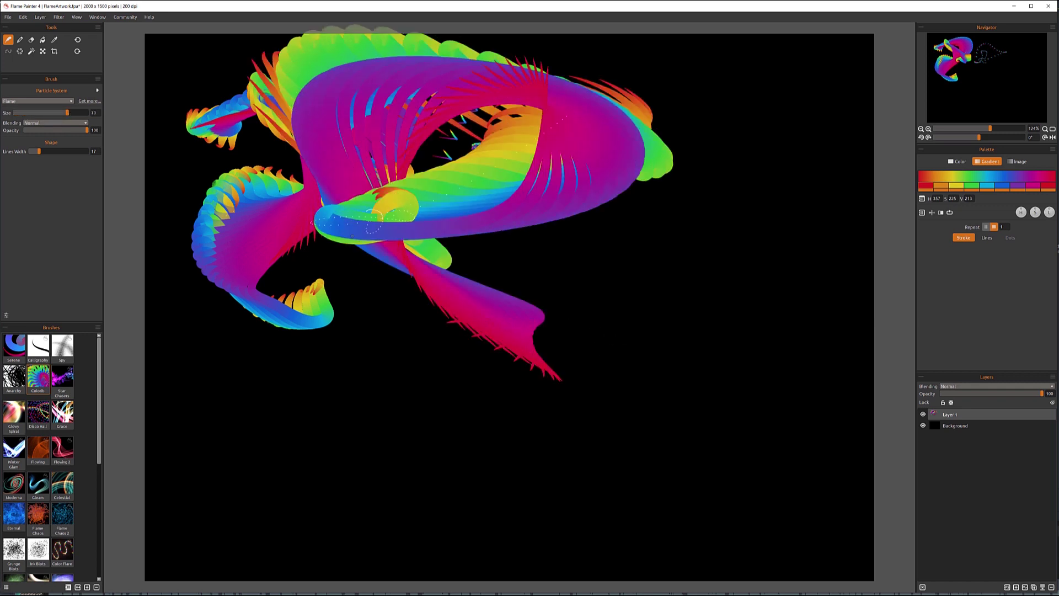
# Set the brush blending to Lighten and paint curved strokes over the rainbow shapes, reducing the brush size to 47
pyautogui.click(64, 126)
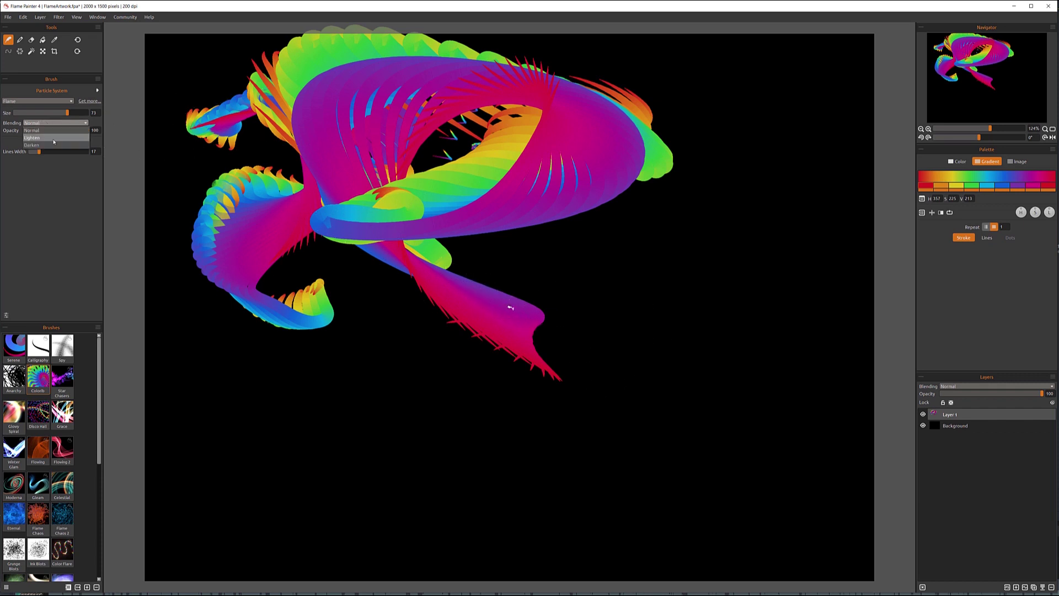
pyautogui.click(53, 140)
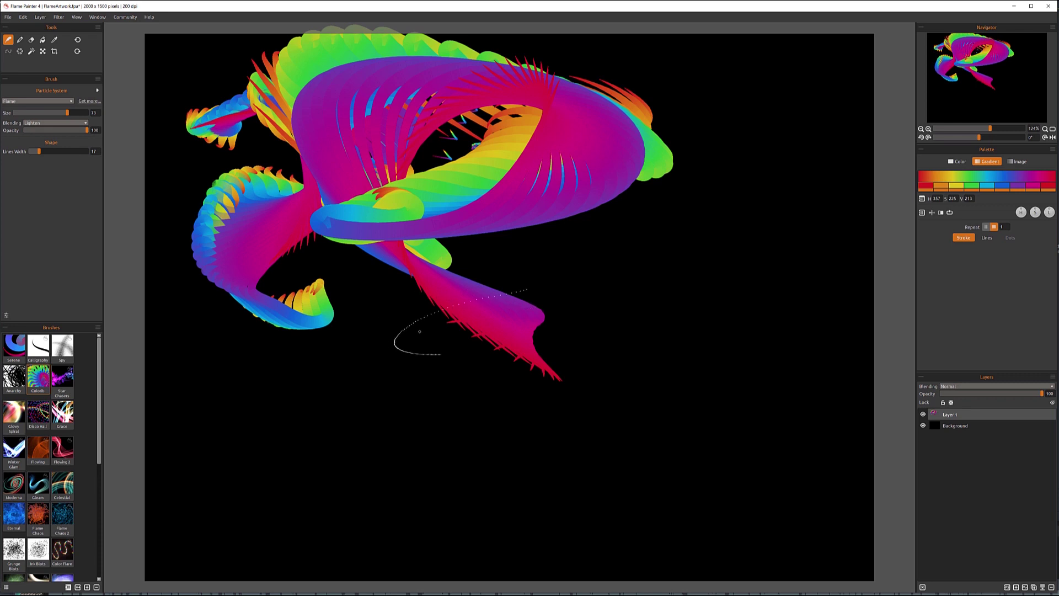
pyautogui.moveTo(421, 333); pyautogui.dragTo(441, 243)
pyautogui.moveTo(418, 289)
pyautogui.mouseDown()
pyautogui.moveTo(453, 201)
pyautogui.moveTo(588, 226)
pyautogui.moveTo(585, 331)
pyautogui.moveTo(432, 343)
pyautogui.mouseUp()
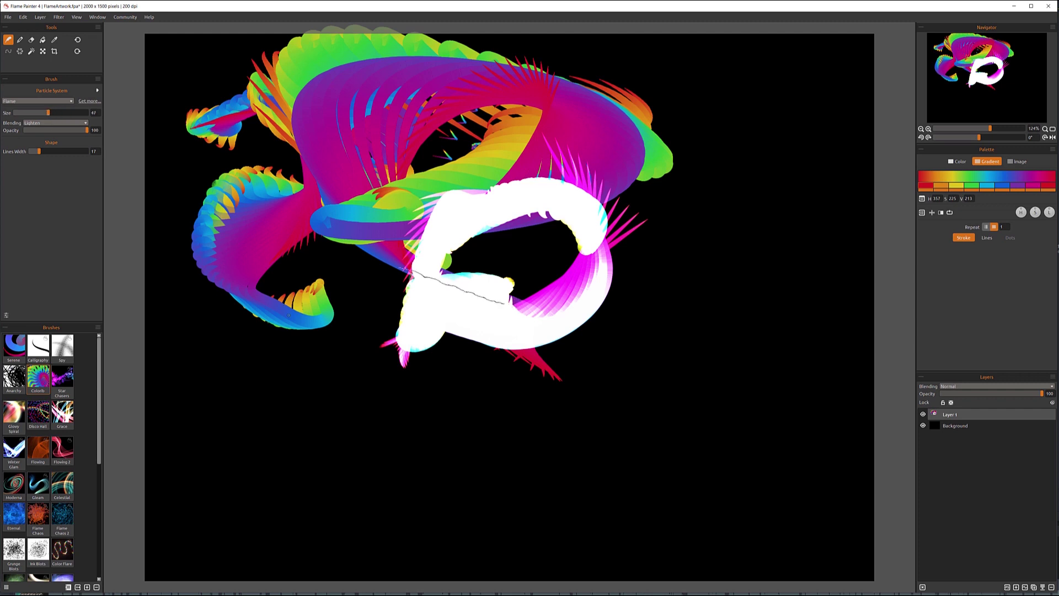
pyautogui.moveTo(248, 339)
pyautogui.mouseDown()
pyautogui.moveTo(284, 298)
pyautogui.moveTo(379, 126)
pyautogui.moveTo(420, 161)
pyautogui.mouseUp()
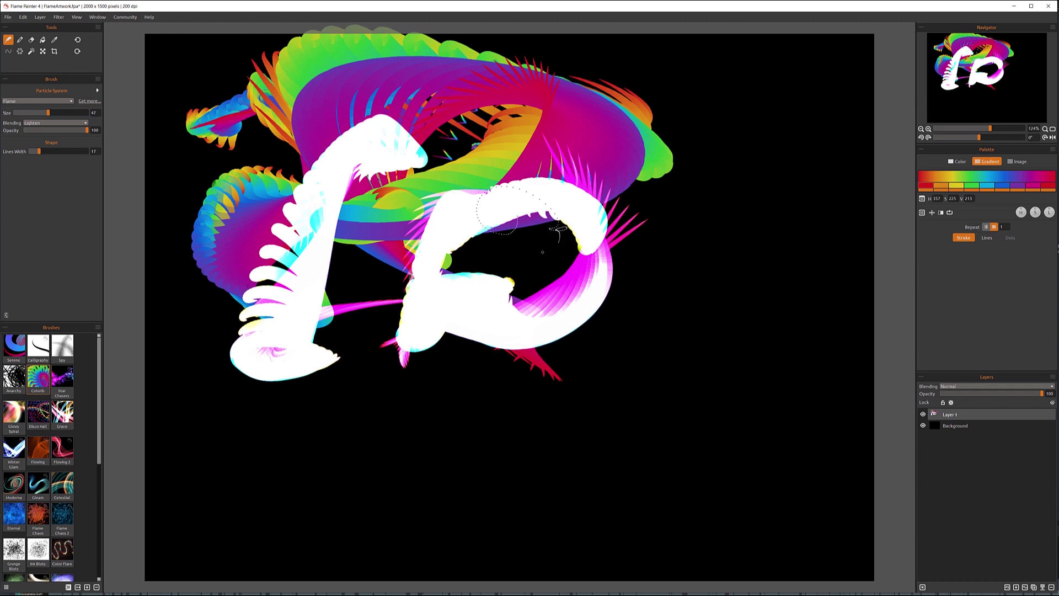
# Set the brush blending to Darken and paint a winding stroke across the white and rainbow shapes
pyautogui.click(50, 125)
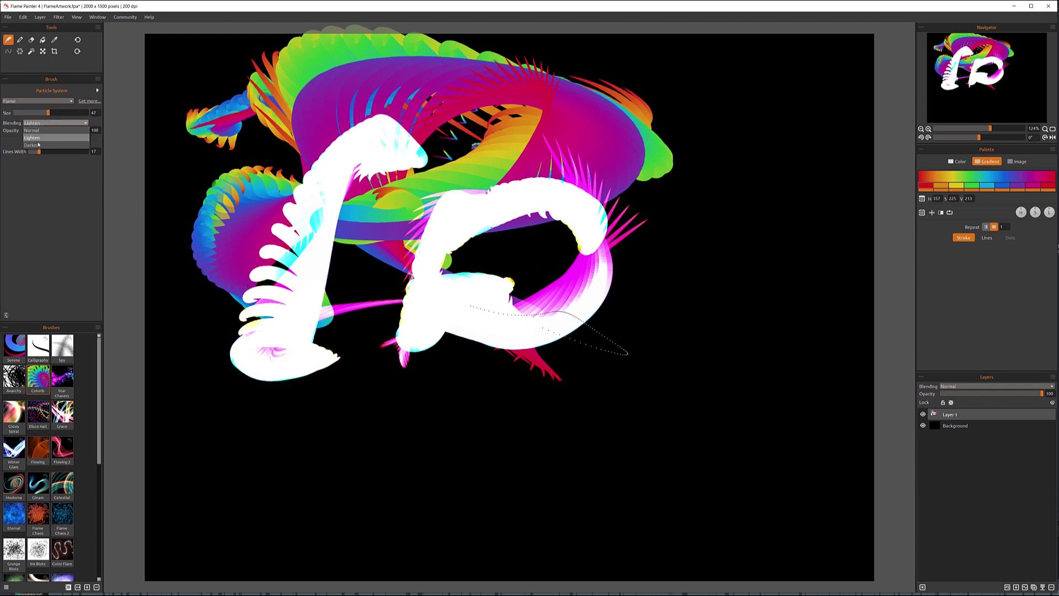
pyautogui.click(48, 144)
pyautogui.moveTo(264, 252)
pyautogui.mouseDown()
pyautogui.moveTo(298, 309)
pyautogui.moveTo(366, 276)
pyautogui.moveTo(387, 91)
pyautogui.moveTo(598, 187)
pyautogui.mouseUp()
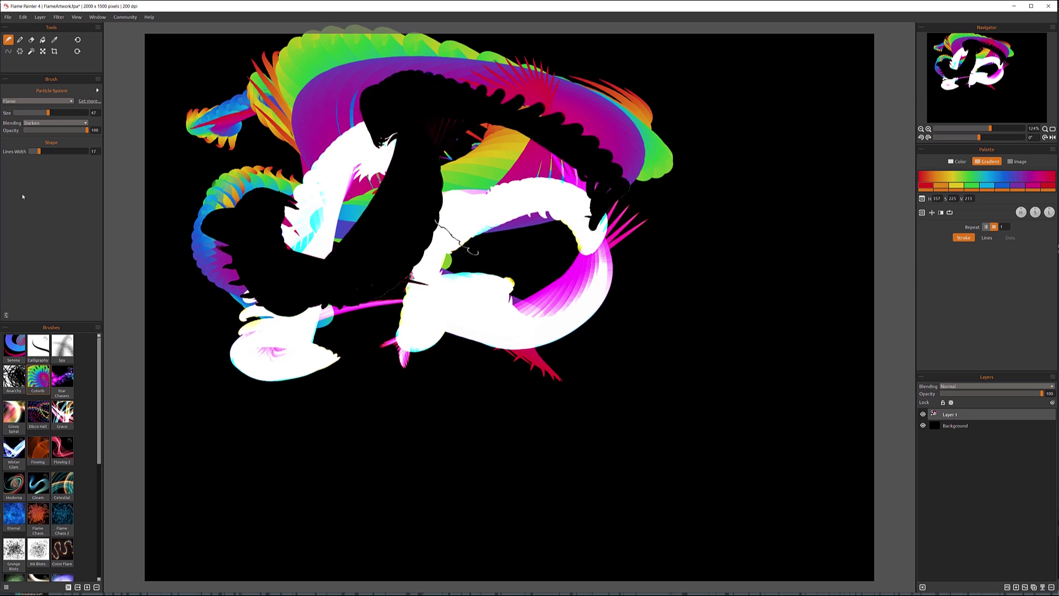
# Set the brush blending to Normal with opacity 23 and paint looping translucent strokes over the upper-right part of the artwork
pyautogui.click(69, 123)
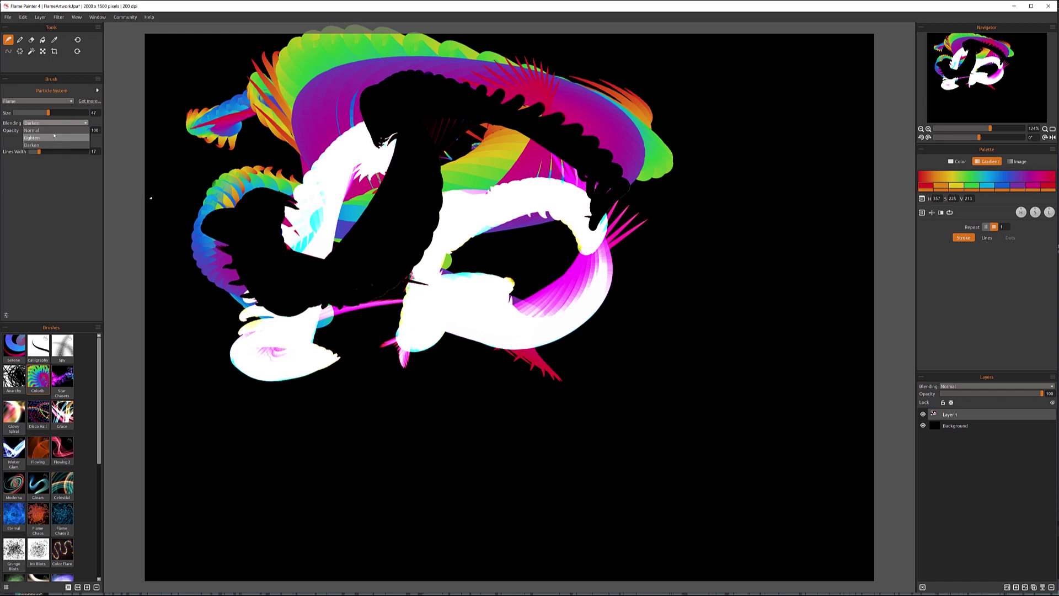
pyautogui.click(54, 131)
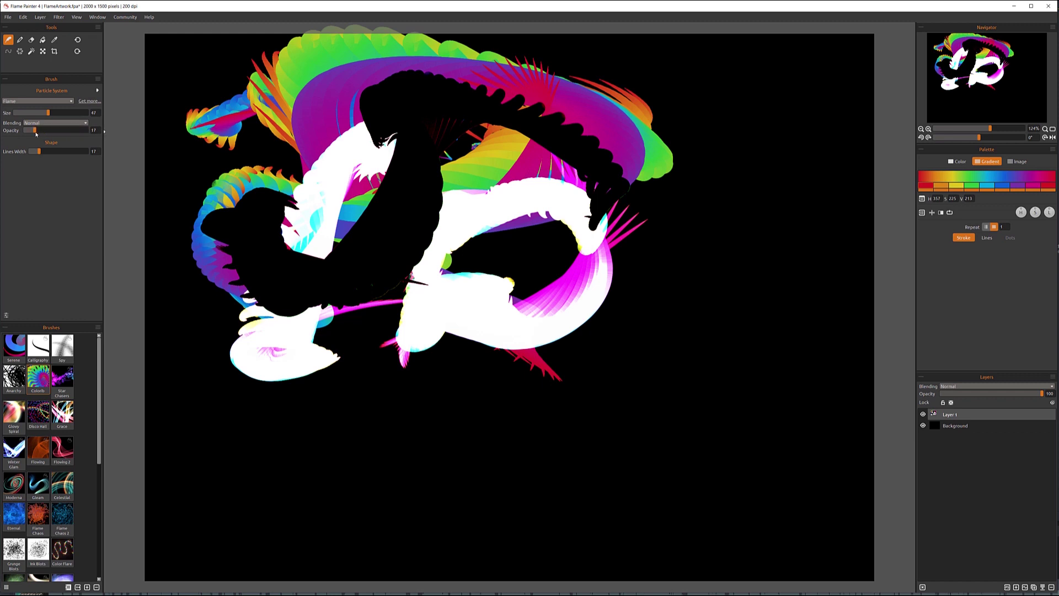
pyautogui.moveTo(638, 134)
pyautogui.mouseDown()
pyautogui.moveTo(563, 182)
pyautogui.moveTo(618, 232)
pyautogui.moveTo(596, 265)
pyautogui.moveTo(561, 253)
pyautogui.moveTo(651, 287)
pyautogui.moveTo(712, 138)
pyautogui.moveTo(552, 110)
pyautogui.moveTo(624, 160)
pyautogui.mouseUp()
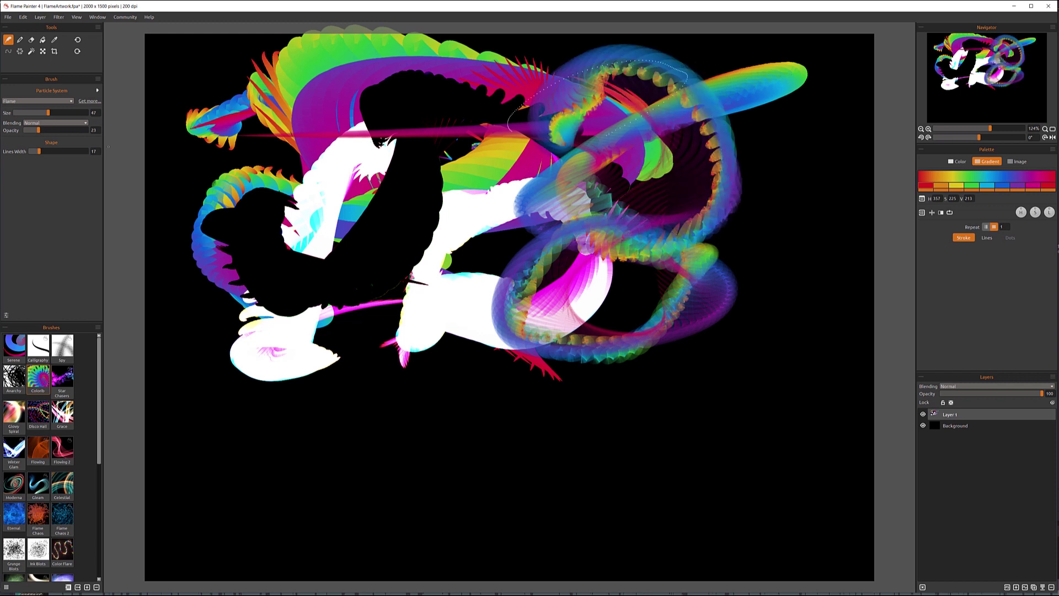
# Set the brush blending to Lighten and paint looping translucent strokes in the lower middle of the canvas
pyautogui.click(65, 123)
pyautogui.click(55, 137)
pyautogui.moveTo(586, 543)
pyautogui.mouseDown()
pyautogui.moveTo(182, 188)
pyautogui.moveTo(474, 381)
pyautogui.moveTo(530, 466)
pyautogui.moveTo(643, 381)
pyautogui.moveTo(671, 389)
pyautogui.moveTo(659, 419)
pyautogui.mouseUp()
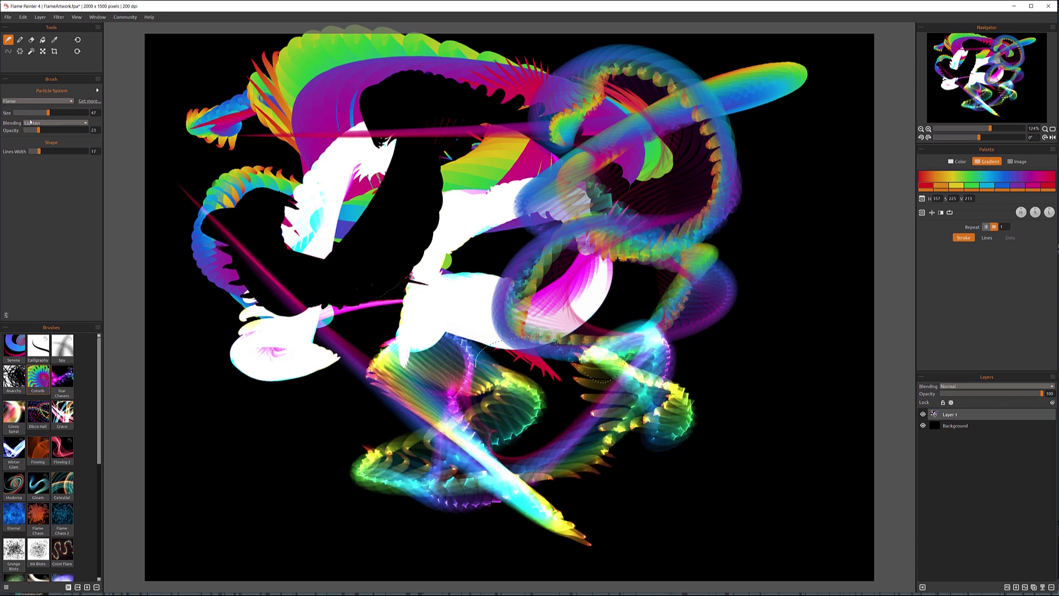
# Set the brush blending to Darken and paint translucent strokes across the centre and lower part of the artwork
pyautogui.click(65, 154)
pyautogui.moveTo(527, 300)
pyautogui.mouseDown()
pyautogui.moveTo(795, 361)
pyautogui.moveTo(579, 248)
pyautogui.moveTo(448, 436)
pyautogui.mouseUp()
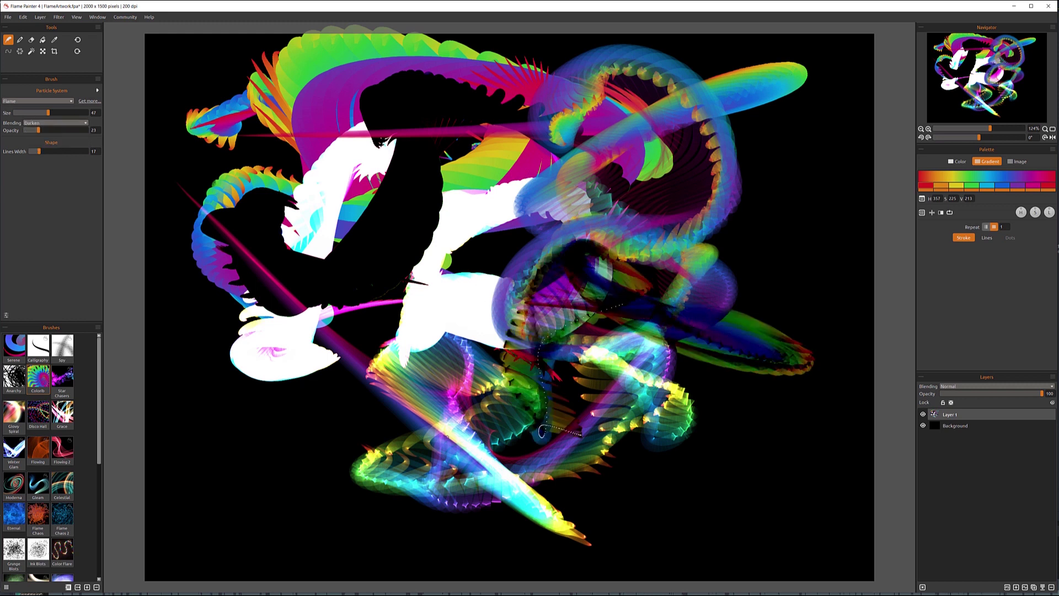
pyautogui.moveTo(542, 431)
pyautogui.mouseDown()
pyautogui.moveTo(331, 420)
pyautogui.moveTo(725, 322)
pyautogui.mouseUp()
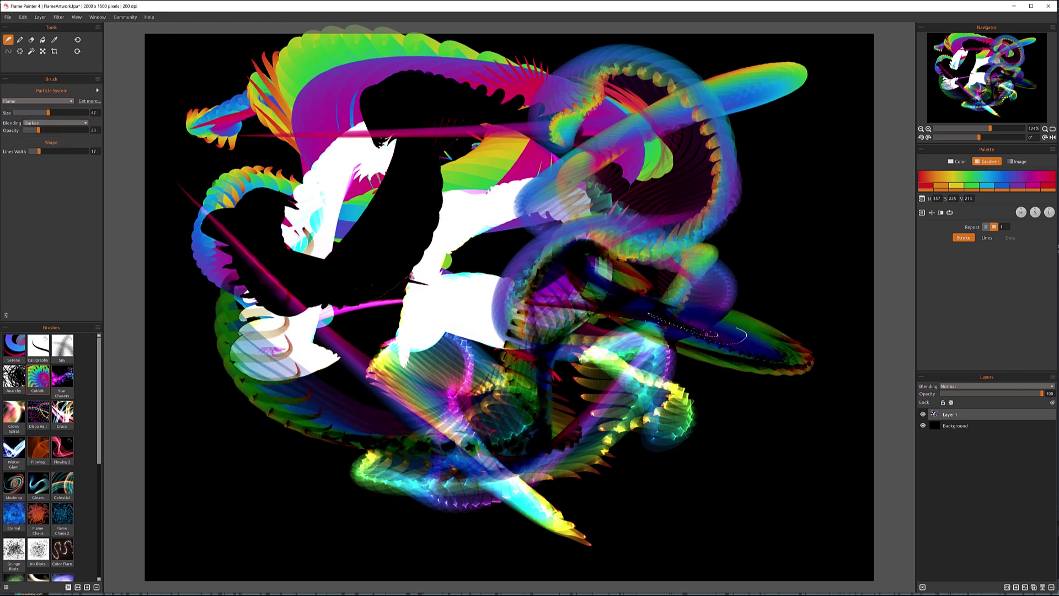
# Set the brush blending to Normal and the lines width to 55, and paint broad swirling strokes over the centre
pyautogui.click(50, 124)
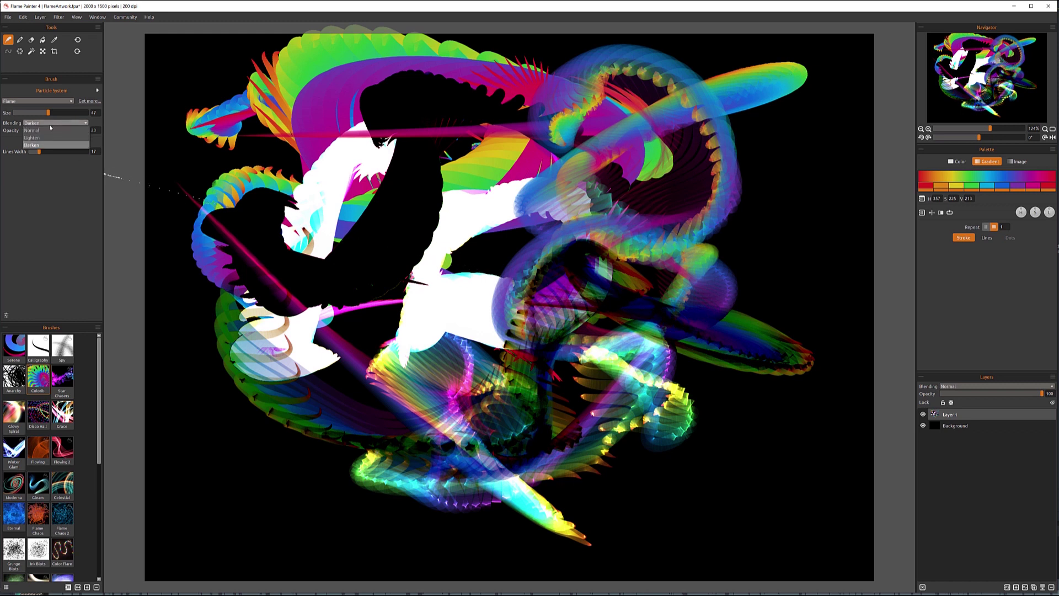
pyautogui.click(50, 131)
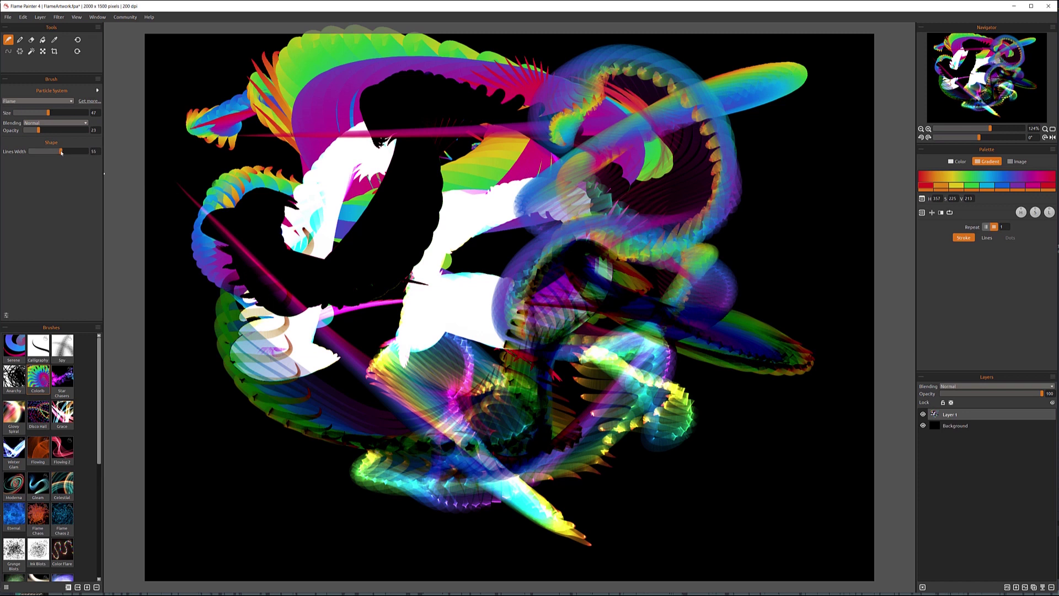
pyautogui.moveTo(104, 174)
pyautogui.mouseDown()
pyautogui.moveTo(271, 166)
pyautogui.moveTo(469, 133)
pyautogui.moveTo(513, 232)
pyautogui.moveTo(229, 423)
pyautogui.moveTo(524, 507)
pyautogui.moveTo(662, 342)
pyautogui.moveTo(529, 302)
pyautogui.moveTo(574, 113)
pyautogui.mouseUp()
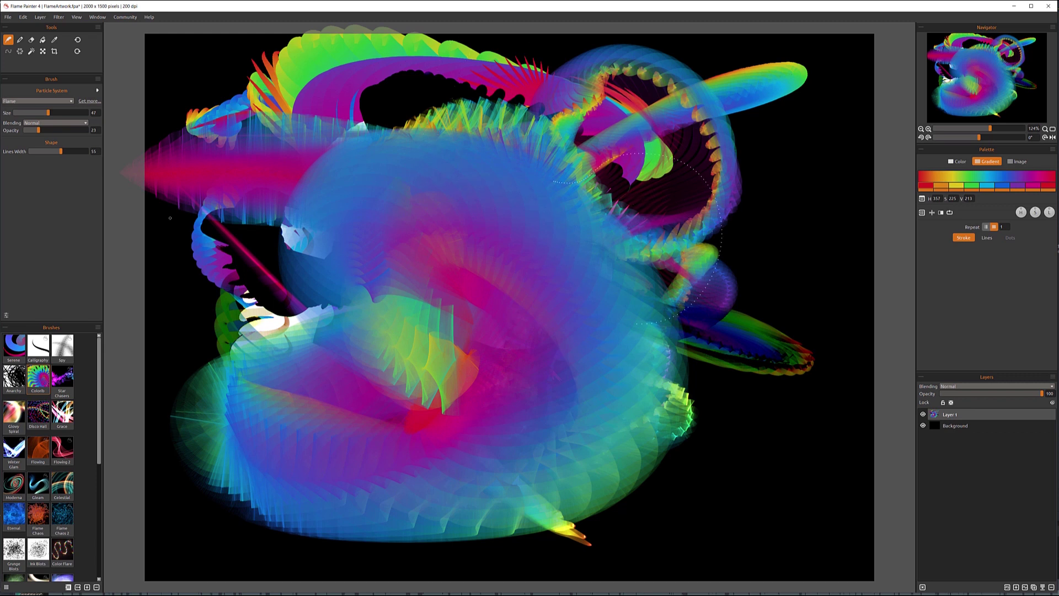
# Switch the particle system to Ribbon and paint a looping stroke across the upper-left part of the artwork
pyautogui.click(37, 101)
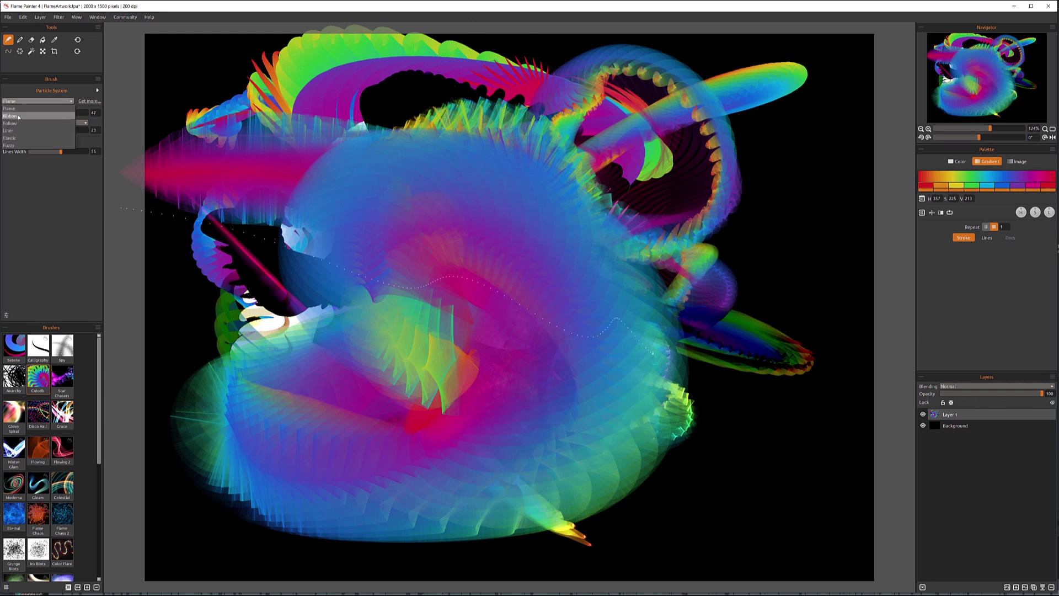
pyautogui.click(24, 90)
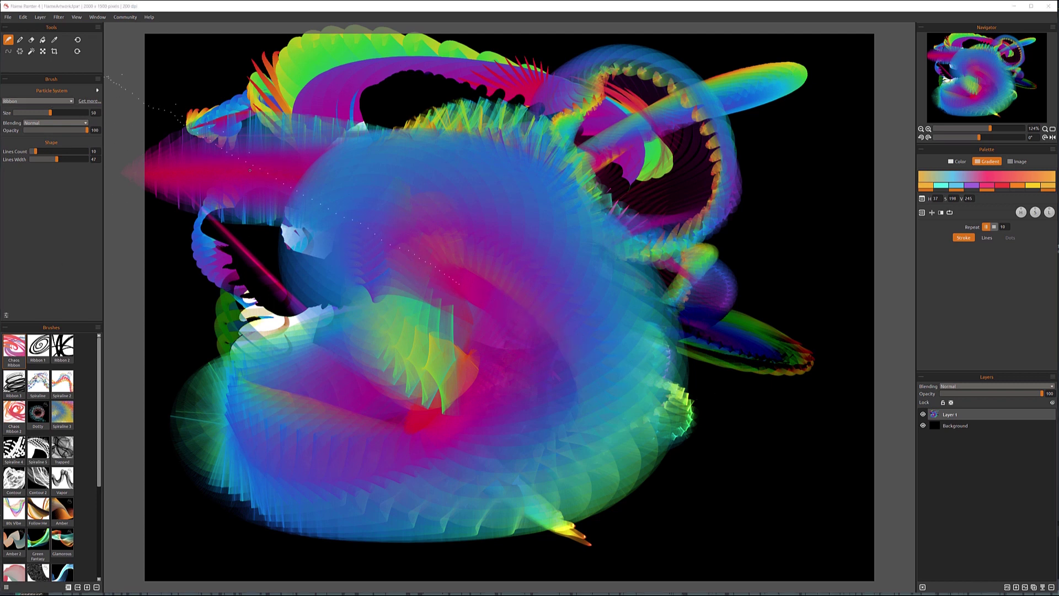
pyautogui.moveTo(166, 105)
pyautogui.mouseDown()
pyautogui.moveTo(419, 152)
pyautogui.moveTo(433, 194)
pyautogui.moveTo(111, 176)
pyautogui.mouseUp()
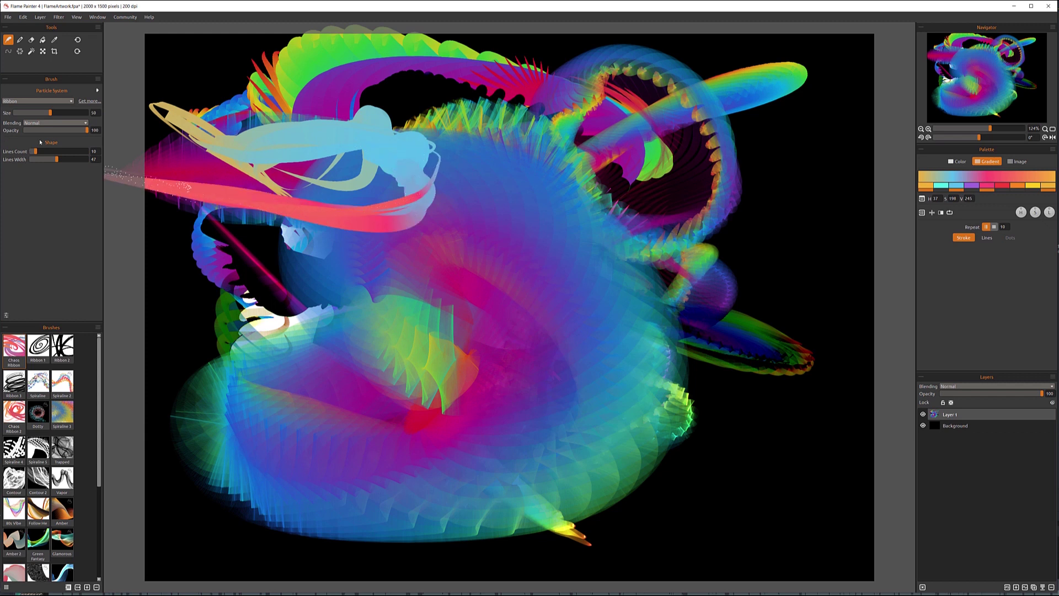
# Switch the particle system to Follow and paint a looping textured stroke from the upper left across the centre of the artwork
pyautogui.click(62, 101)
pyautogui.click(26, 111)
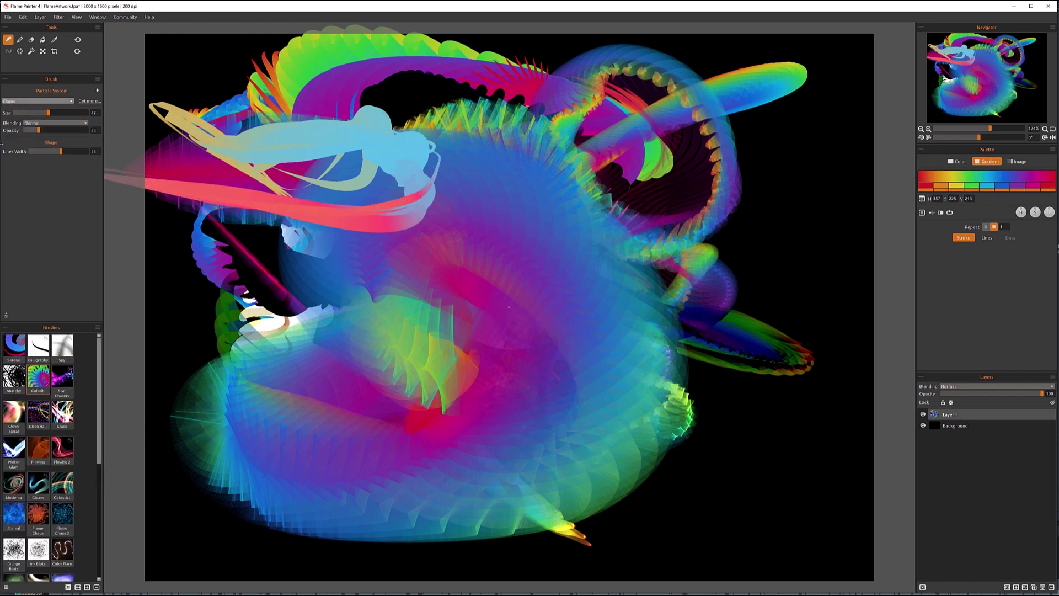
pyautogui.click(69, 101)
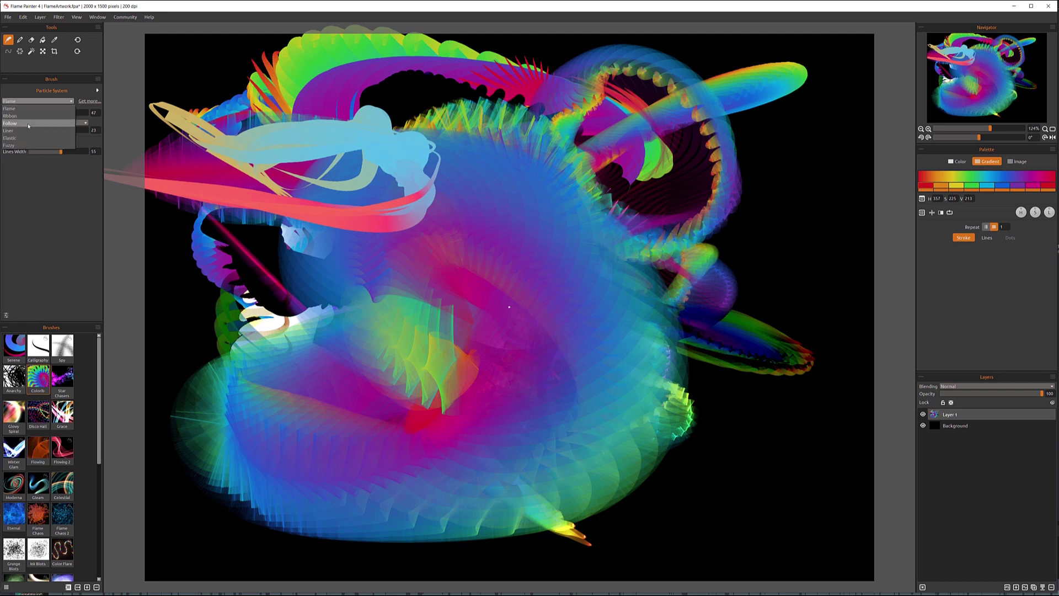
pyautogui.click(22, 123)
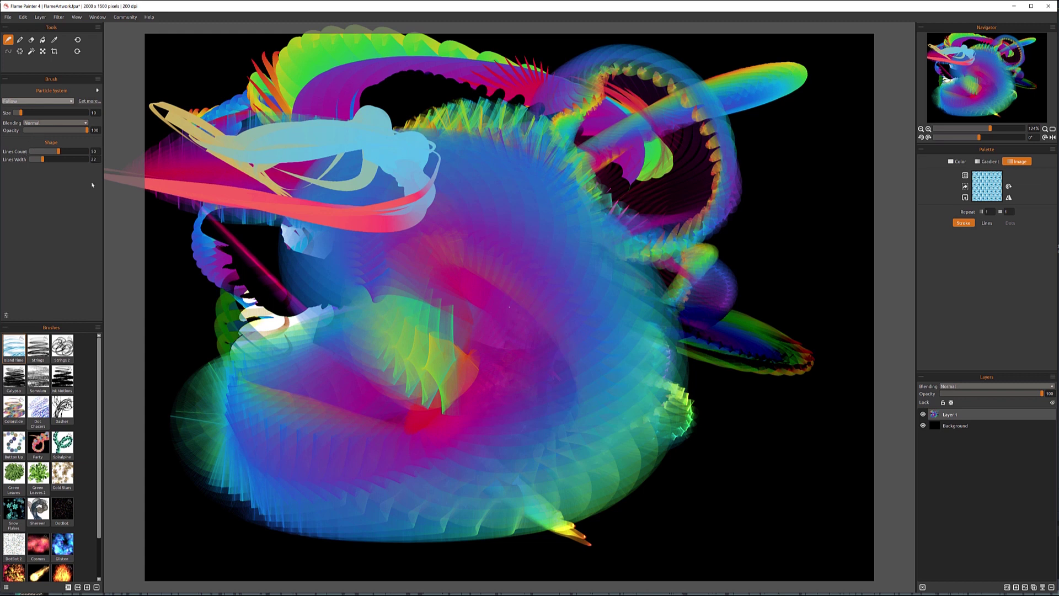
pyautogui.moveTo(265, 224)
pyautogui.mouseDown()
pyautogui.moveTo(242, 218)
pyautogui.moveTo(436, 137)
pyautogui.moveTo(287, 309)
pyautogui.moveTo(452, 365)
pyautogui.moveTo(474, 165)
pyautogui.moveTo(624, 221)
pyautogui.moveTo(615, 241)
pyautogui.mouseUp()
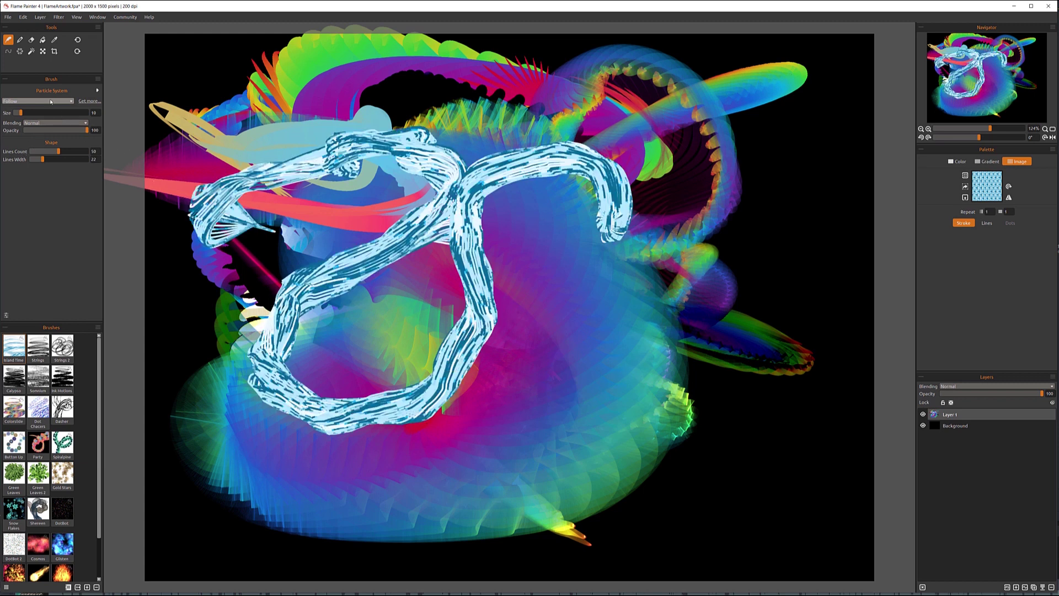
# Switch the particle system to Liner and paint several broad multi-line strokes over the centre and upper-left part of the artwork
pyautogui.click(51, 102)
pyautogui.click(17, 131)
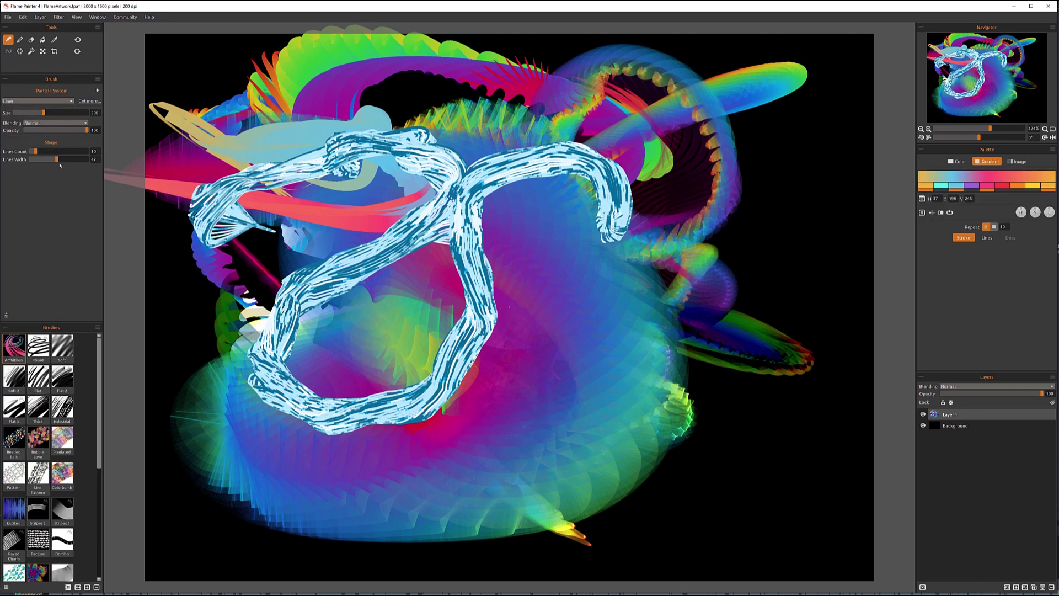
pyautogui.moveTo(401, 191)
pyautogui.mouseDown()
pyautogui.moveTo(486, 130)
pyautogui.moveTo(618, 220)
pyautogui.moveTo(309, 398)
pyautogui.moveTo(474, 375)
pyautogui.mouseUp()
pyautogui.moveTo(348, 278); pyautogui.dragTo(507, 273)
pyautogui.moveTo(361, 234); pyautogui.dragTo(496, 215)
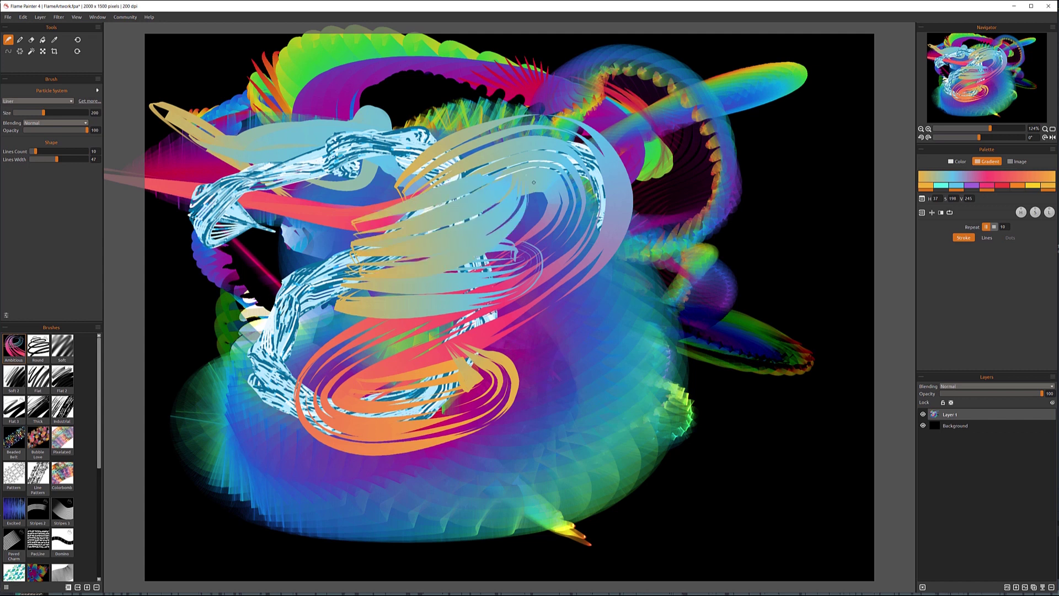
pyautogui.moveTo(543, 146)
pyautogui.mouseDown()
pyautogui.moveTo(474, 282)
pyautogui.moveTo(430, 309)
pyautogui.moveTo(394, 298)
pyautogui.moveTo(551, 265)
pyautogui.moveTo(475, 336)
pyautogui.mouseUp()
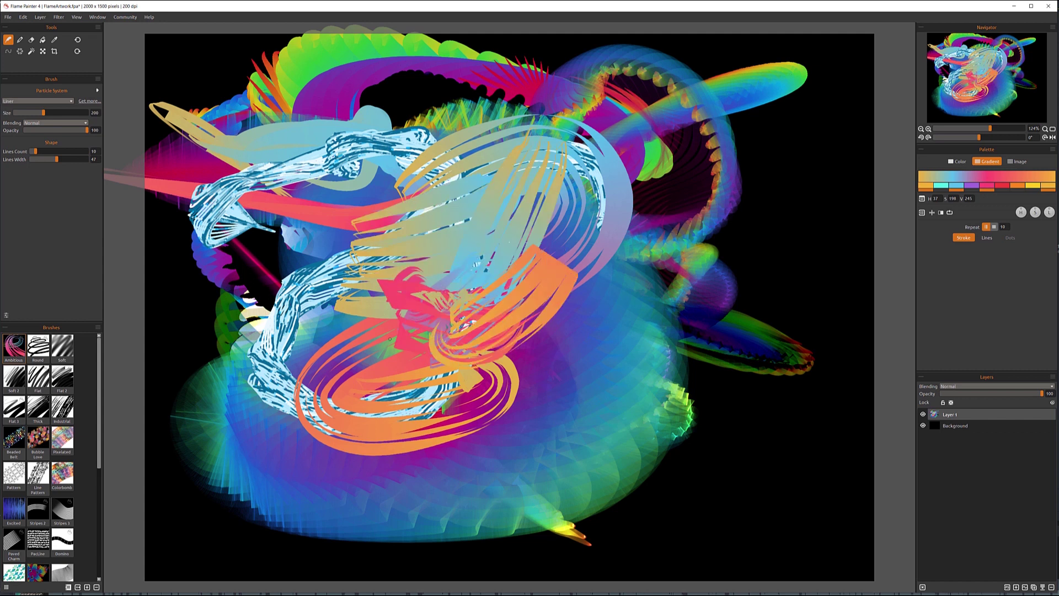
pyautogui.moveTo(506, 369)
pyautogui.mouseDown()
pyautogui.moveTo(601, 325)
pyautogui.moveTo(627, 332)
pyautogui.mouseUp()
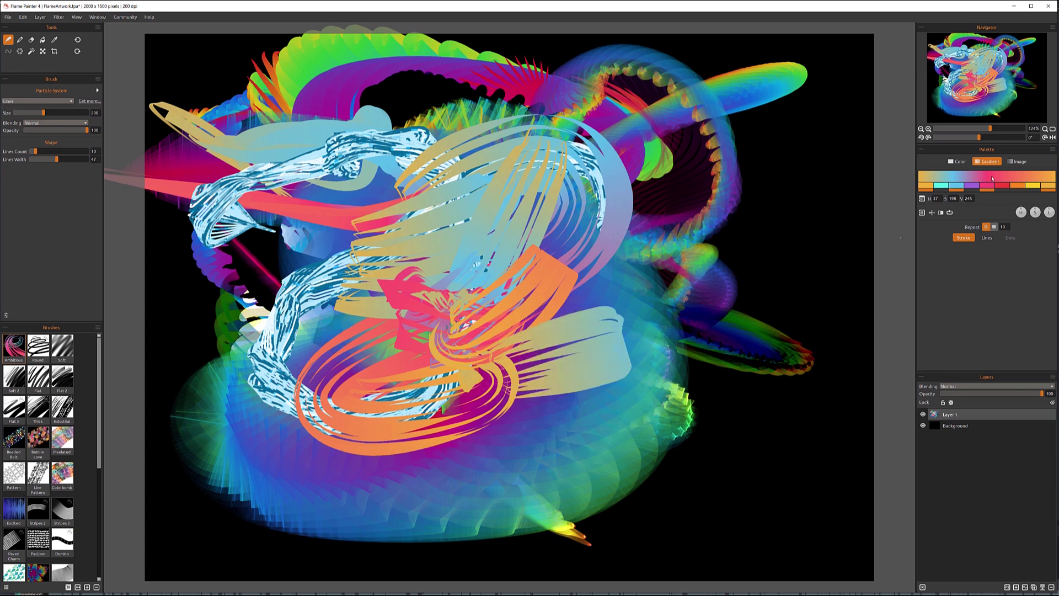
pyautogui.moveTo(353, 257)
pyautogui.mouseDown()
pyautogui.moveTo(356, 224)
pyautogui.moveTo(400, 193)
pyautogui.moveTo(428, 135)
pyautogui.moveTo(262, 169)
pyautogui.mouseUp()
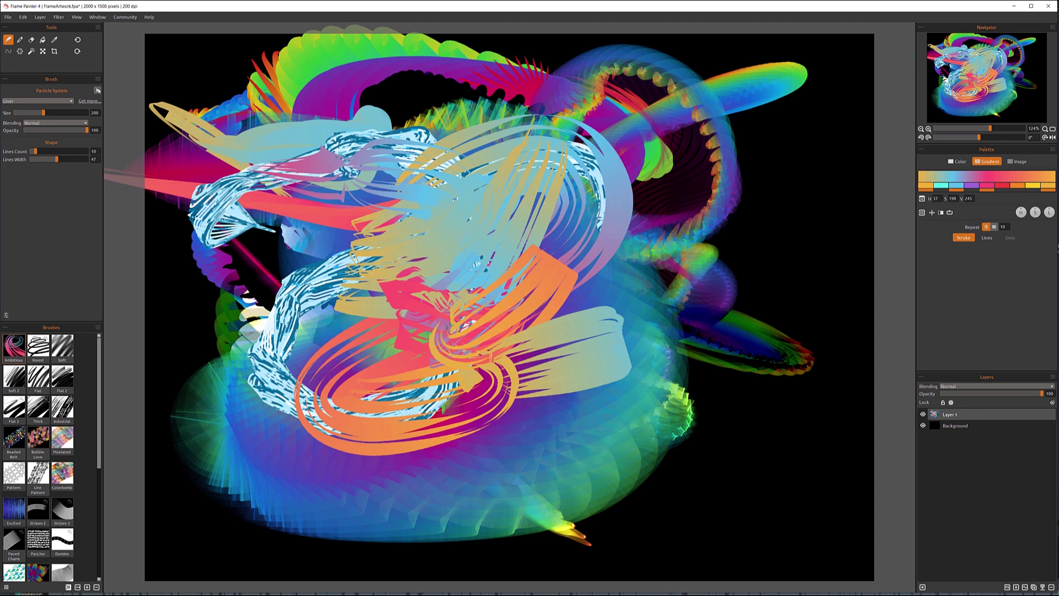
# Switch the particle system to Elastic and paint looping strokes across the artwork, first with its default brush and then with the Tunnel brush
pyautogui.click(47, 101)
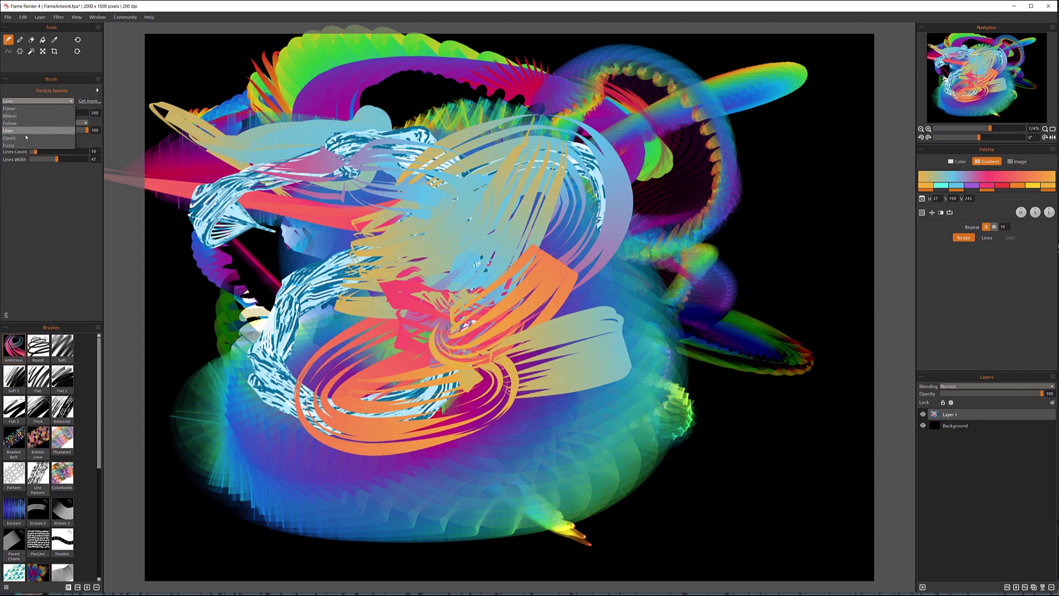
pyautogui.click(24, 139)
pyautogui.moveTo(220, 231)
pyautogui.mouseDown()
pyautogui.moveTo(326, 97)
pyautogui.moveTo(243, 287)
pyautogui.moveTo(472, 326)
pyautogui.moveTo(674, 381)
pyautogui.moveTo(464, 474)
pyautogui.moveTo(574, 474)
pyautogui.moveTo(557, 464)
pyautogui.mouseUp()
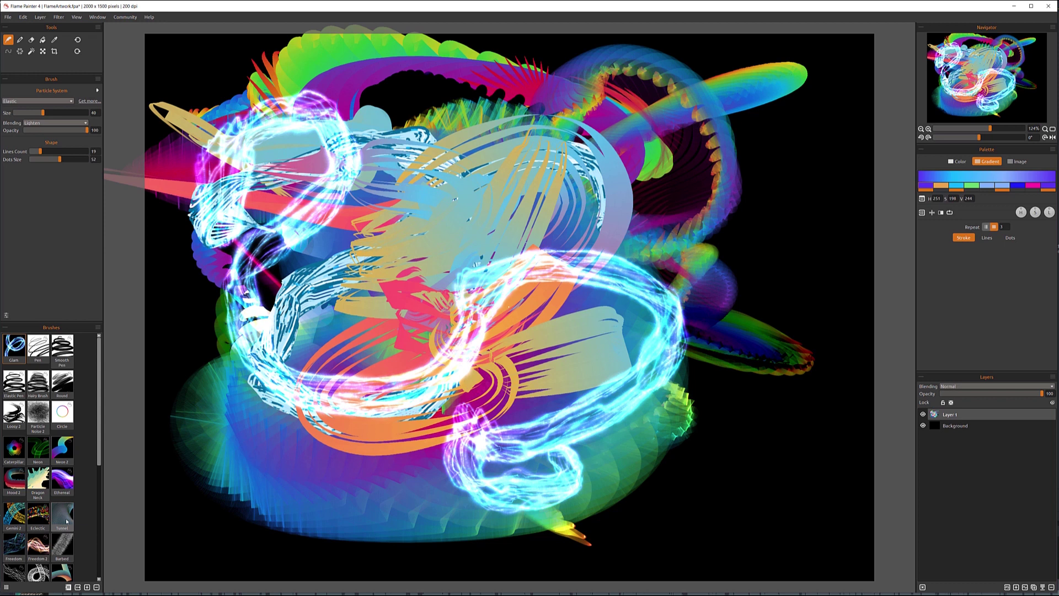
pyautogui.click(65, 521)
pyautogui.moveTo(237, 453)
pyautogui.mouseDown()
pyautogui.moveTo(320, 259)
pyautogui.moveTo(480, 251)
pyautogui.moveTo(414, 442)
pyautogui.moveTo(432, 457)
pyautogui.mouseUp()
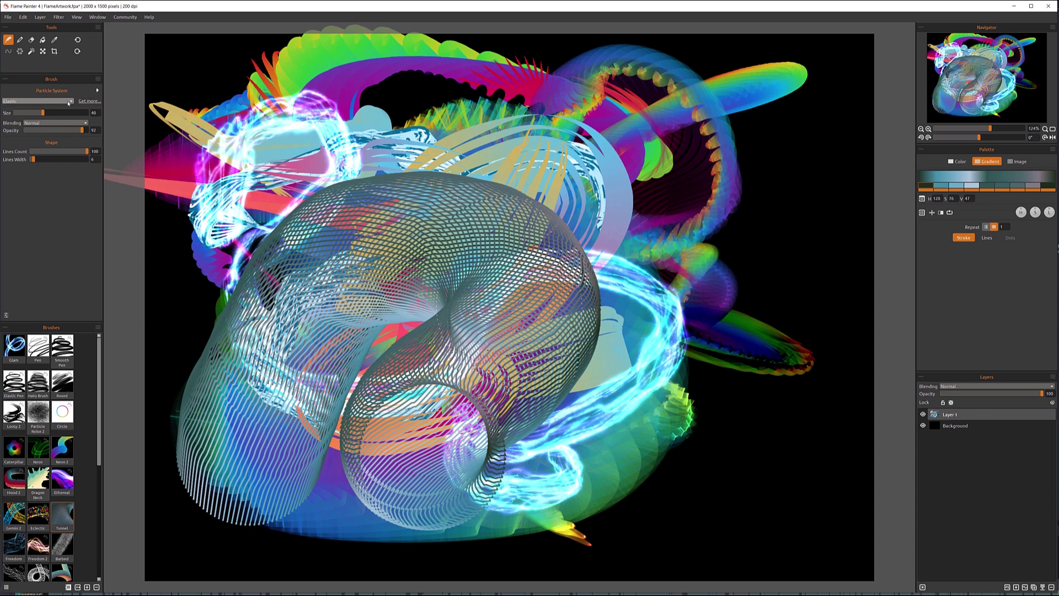
# Switch the particle system to Fuzzy, choose the red branching-line brush preset and paint glowing strokes across the whole artwork
pyautogui.click(40, 102)
pyautogui.click(33, 145)
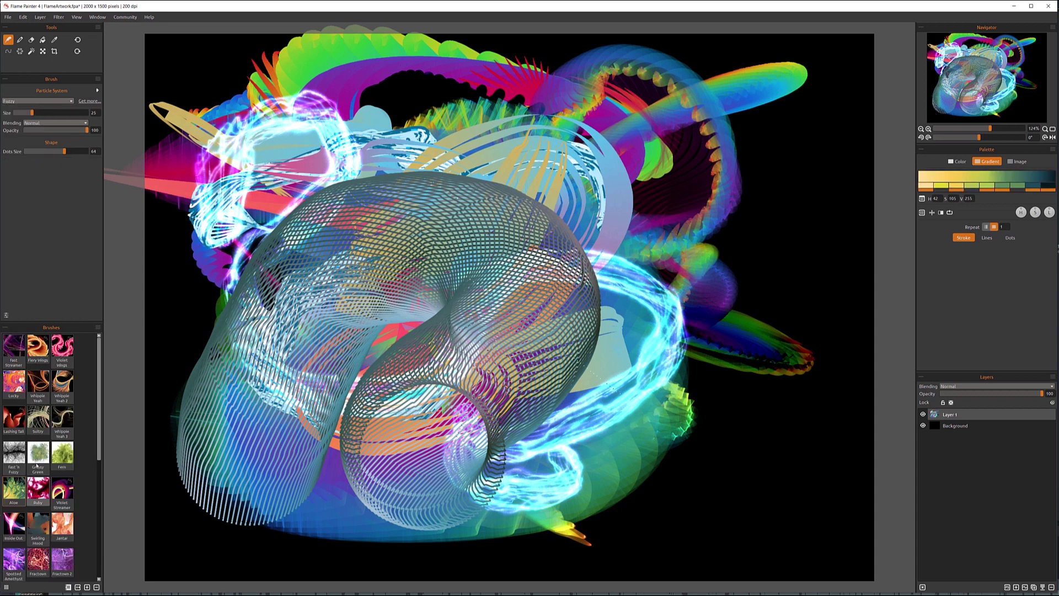
pyautogui.click(38, 560)
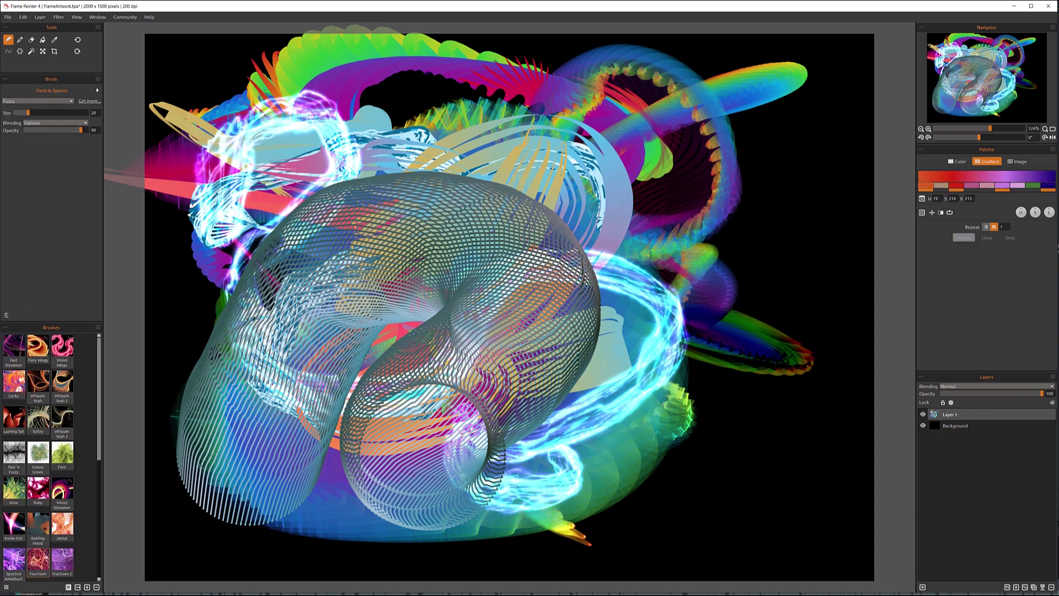
pyautogui.moveTo(202, 465)
pyautogui.mouseDown()
pyautogui.moveTo(187, 419)
pyautogui.moveTo(287, 309)
pyautogui.moveTo(408, 486)
pyautogui.moveTo(706, 287)
pyautogui.moveTo(452, 66)
pyautogui.mouseUp()
pyautogui.moveTo(556, 178)
pyautogui.mouseDown()
pyautogui.moveTo(624, 94)
pyautogui.moveTo(663, 331)
pyautogui.moveTo(353, 364)
pyautogui.mouseUp()
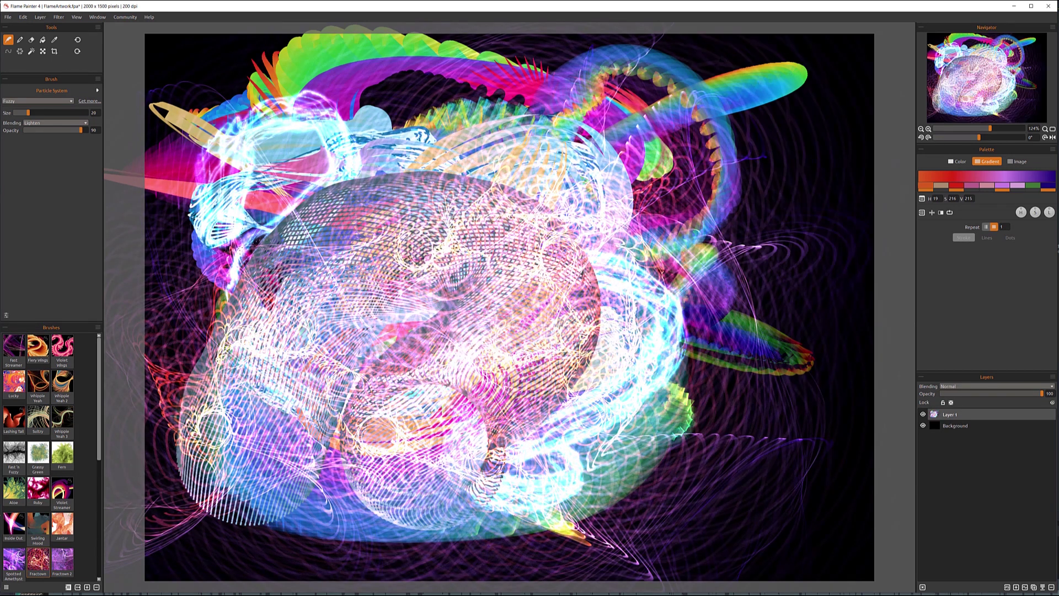
# Switch the brush's particle system back to Flame
pyautogui.click(27, 101)
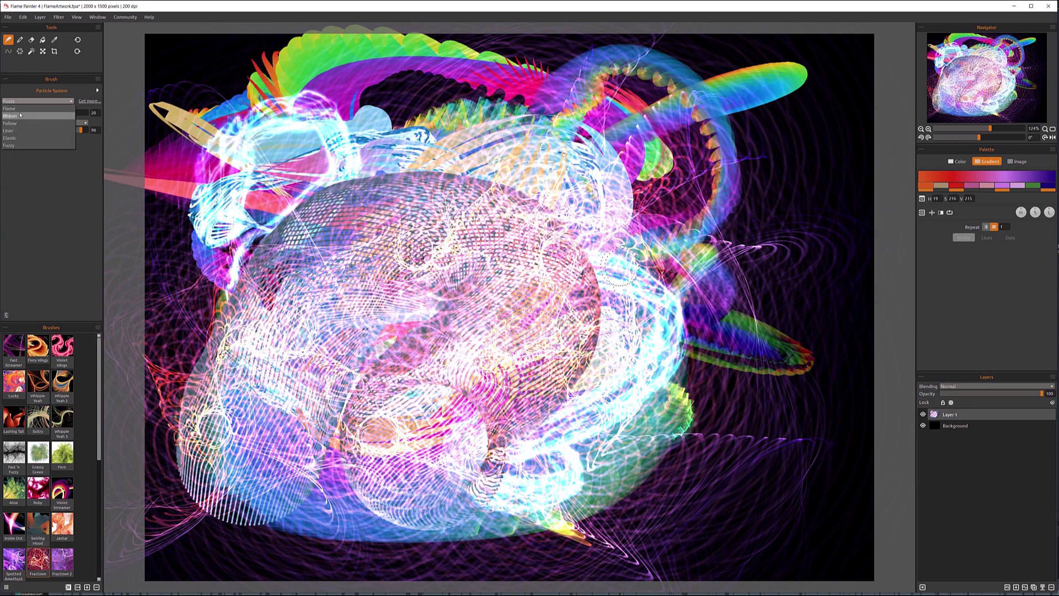
pyautogui.click(21, 108)
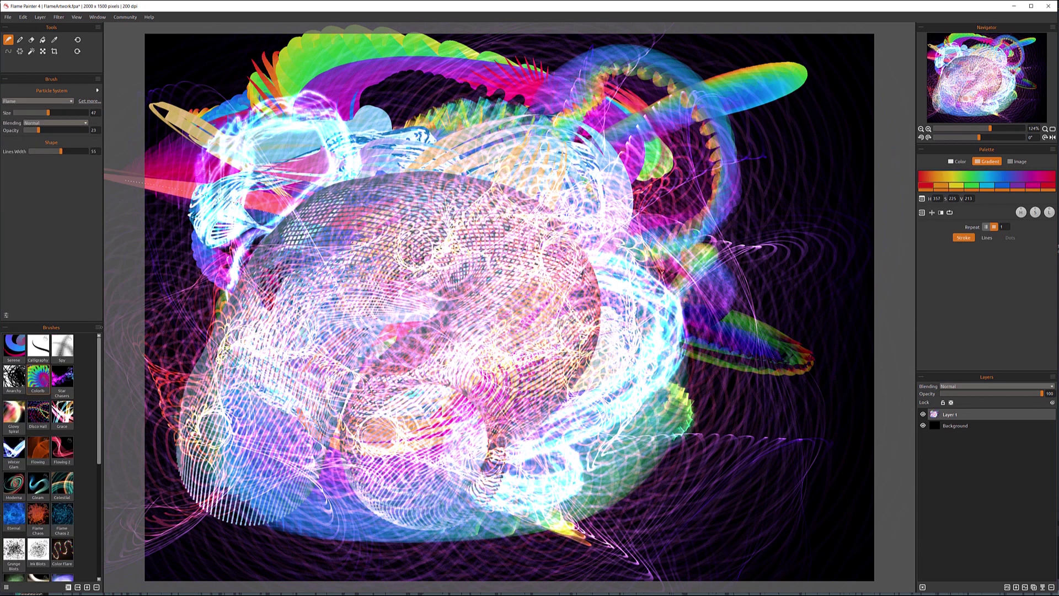